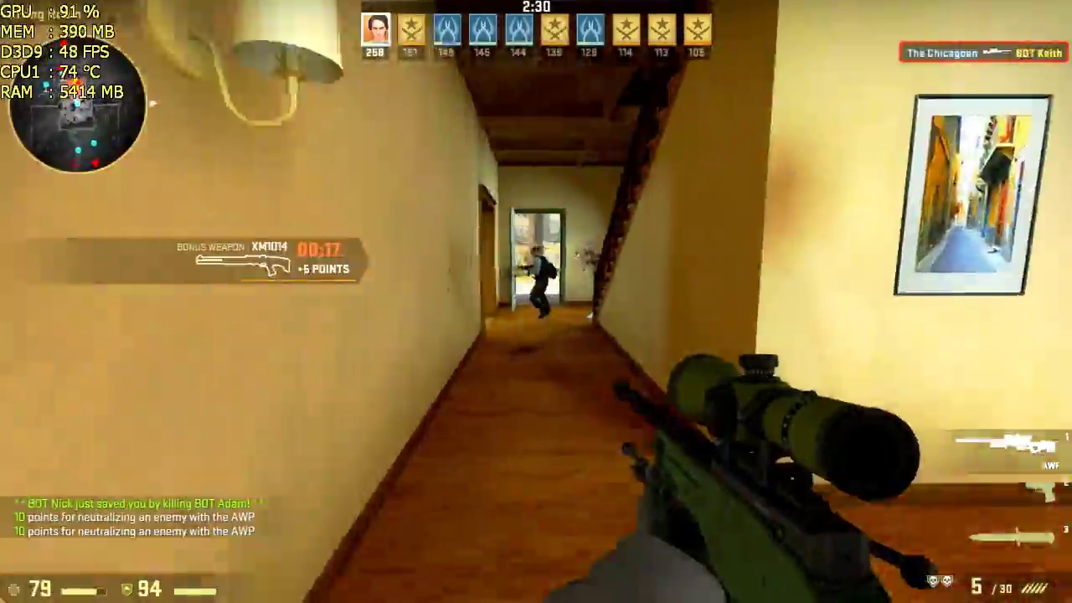
# Fire at bots with the AWP and pistol, then scope in and shoot BOT Adam.
pyautogui.click(536, 302)
pyautogui.press('q')
pyautogui.press('q')
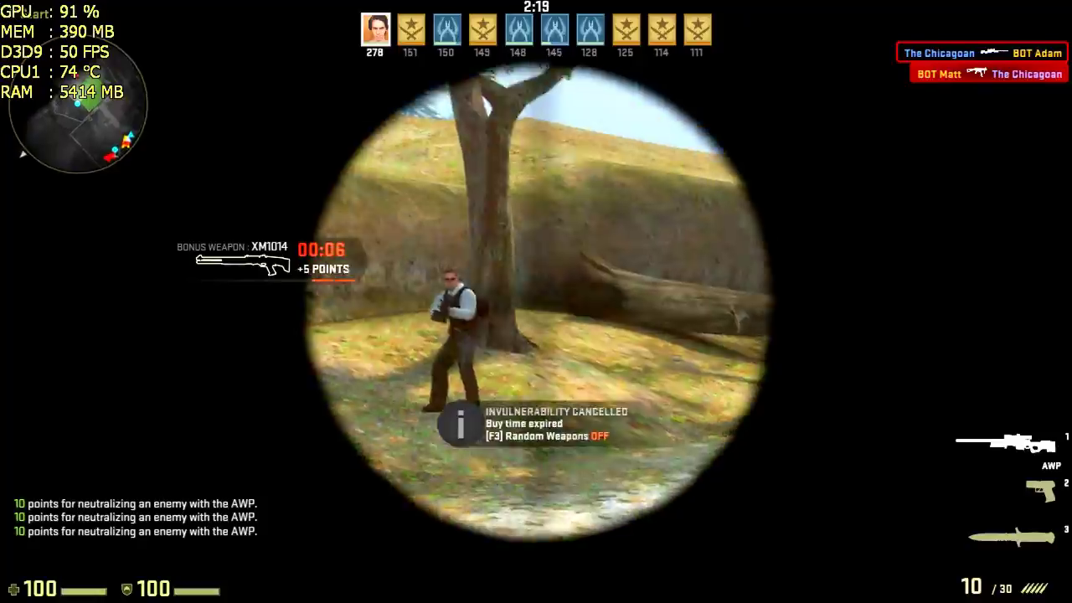
pyautogui.press('2')
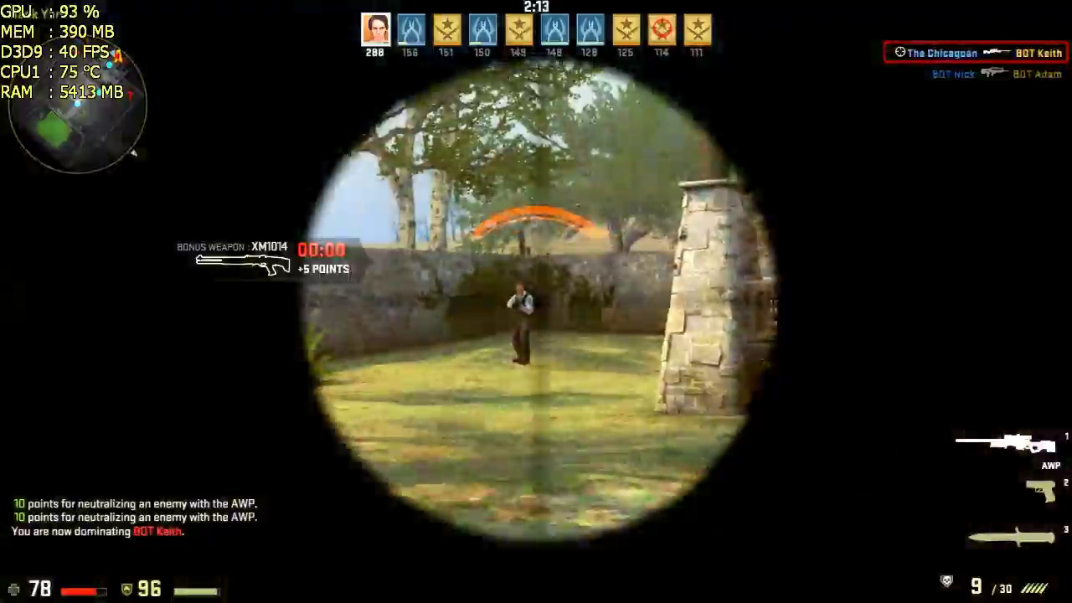
pyautogui.click(536, 301)
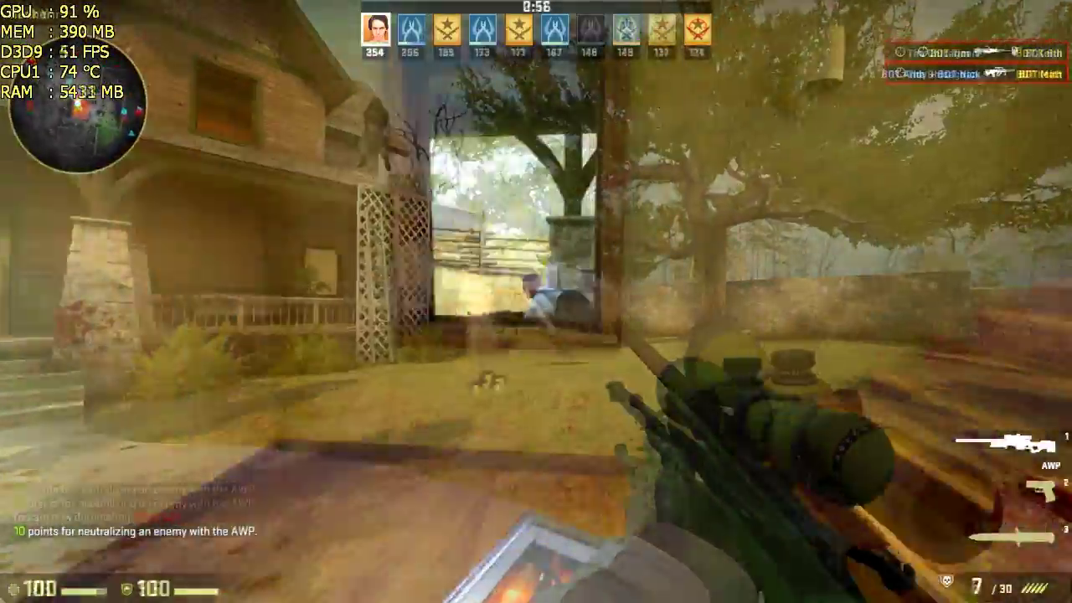
pyautogui.rightClick(536, 302)
pyautogui.click(536, 301)
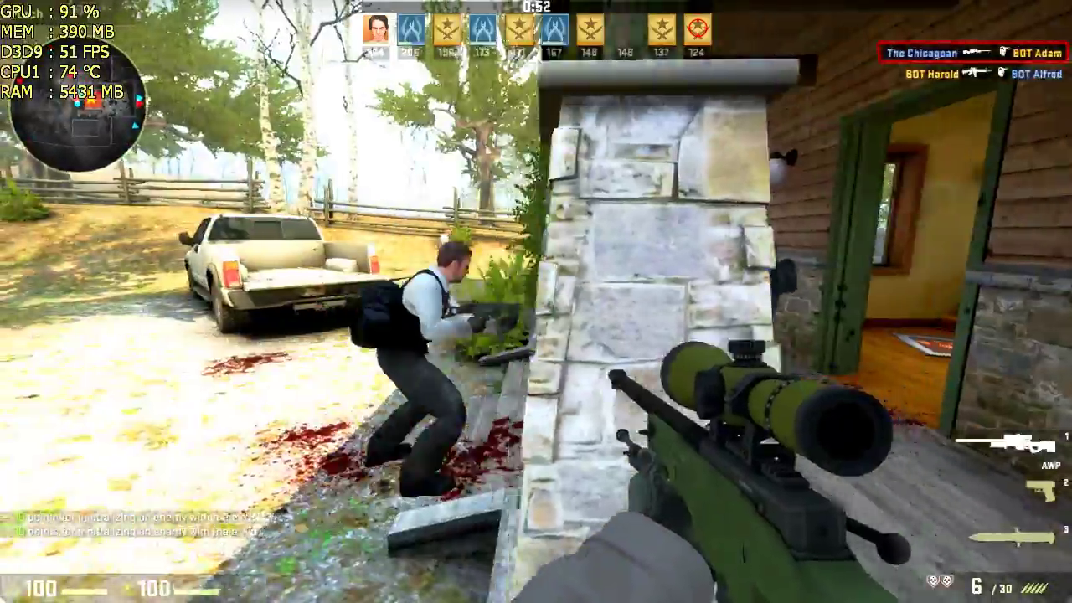
# Scope in with the AWP to shoot BOT Keith, the bot by the truck, and BOT Adam.
pyautogui.rightClick(536, 301)
pyautogui.click(536, 302)
pyautogui.press('2')
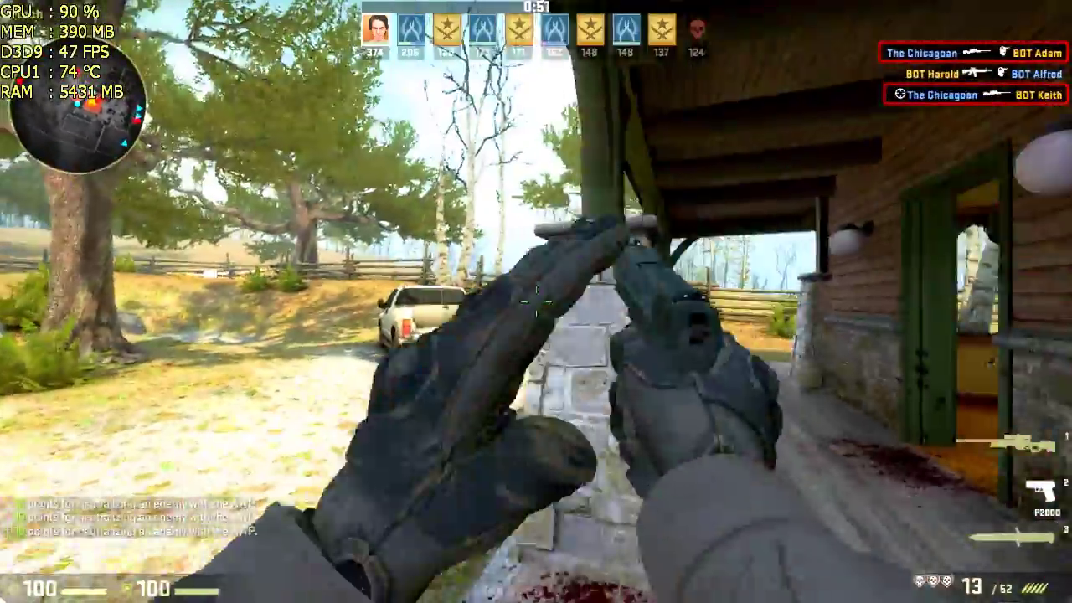
pyautogui.press('1')
pyautogui.rightClick(536, 301)
pyautogui.click(536, 301)
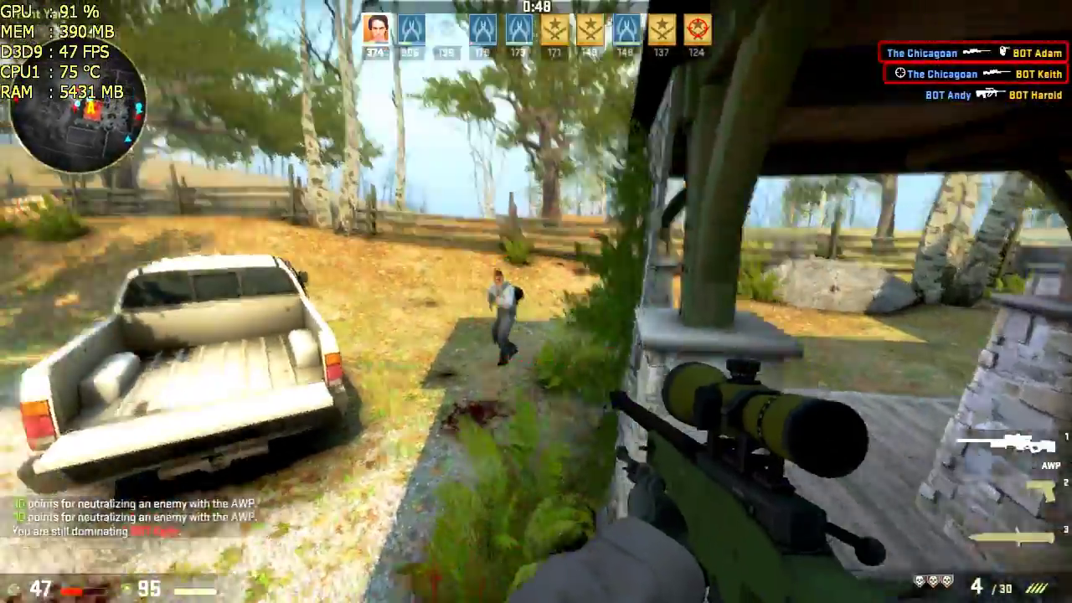
pyautogui.rightClick(536, 302)
pyautogui.click(536, 302)
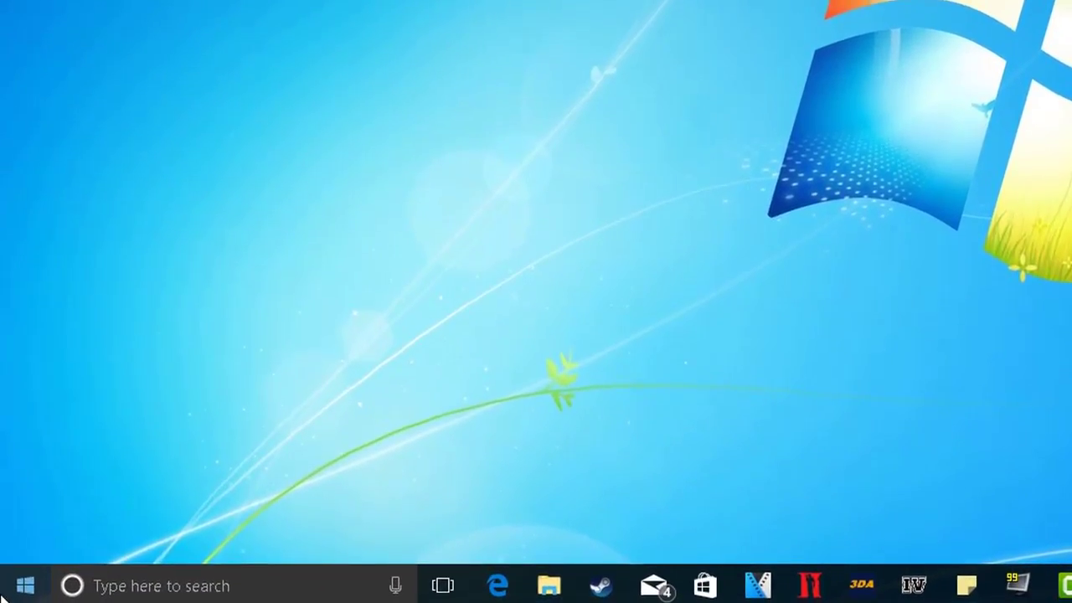
# Go from the Start right-click menu's System entry to the Control Panel System information window.
pyautogui.rightClick(13, 587)
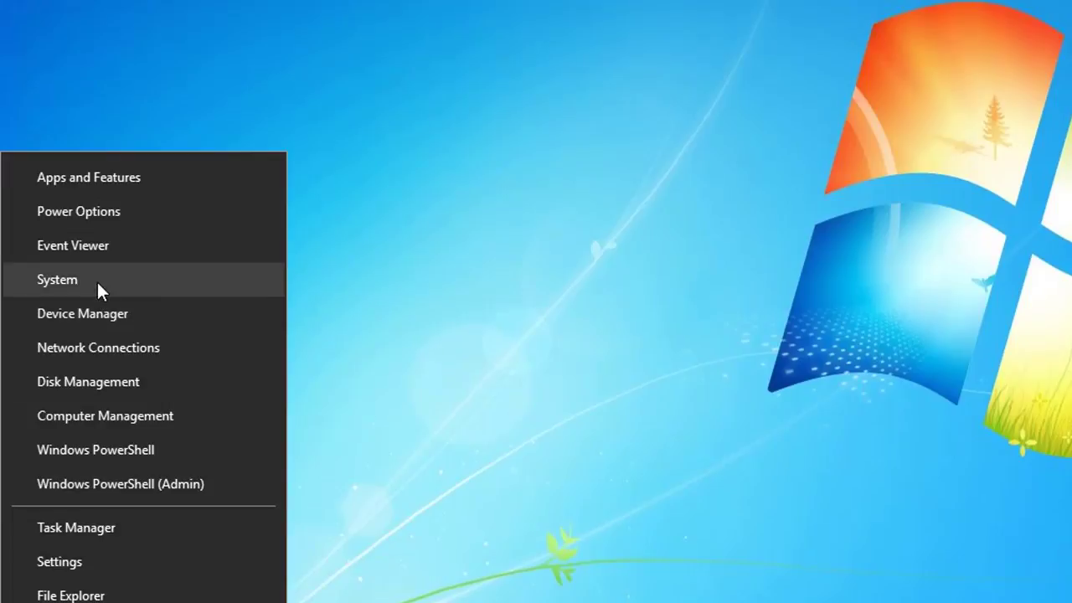
pyautogui.click(96, 280)
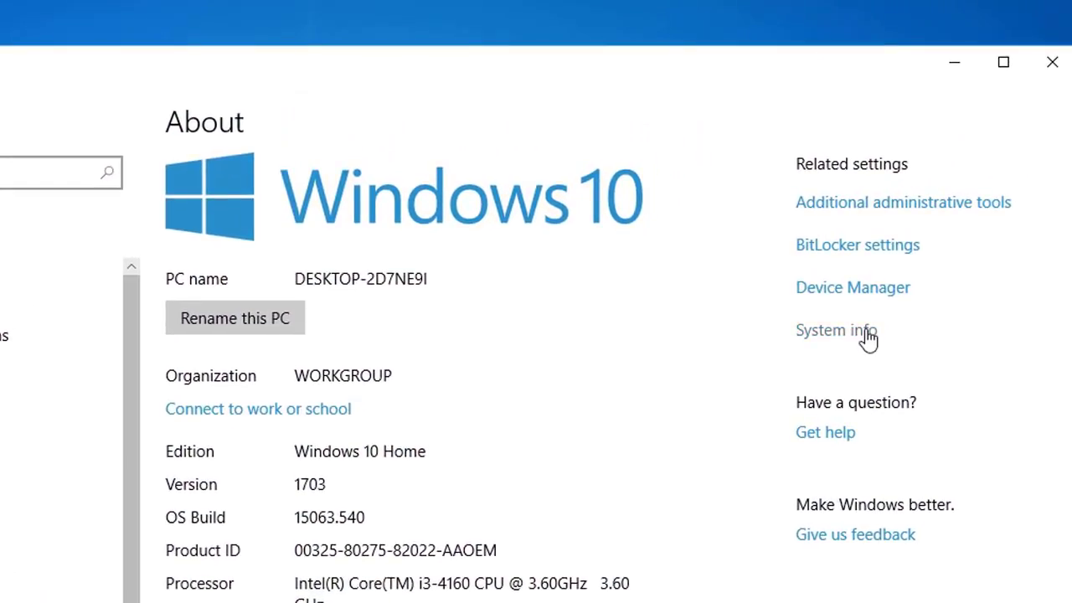
pyautogui.click(829, 333)
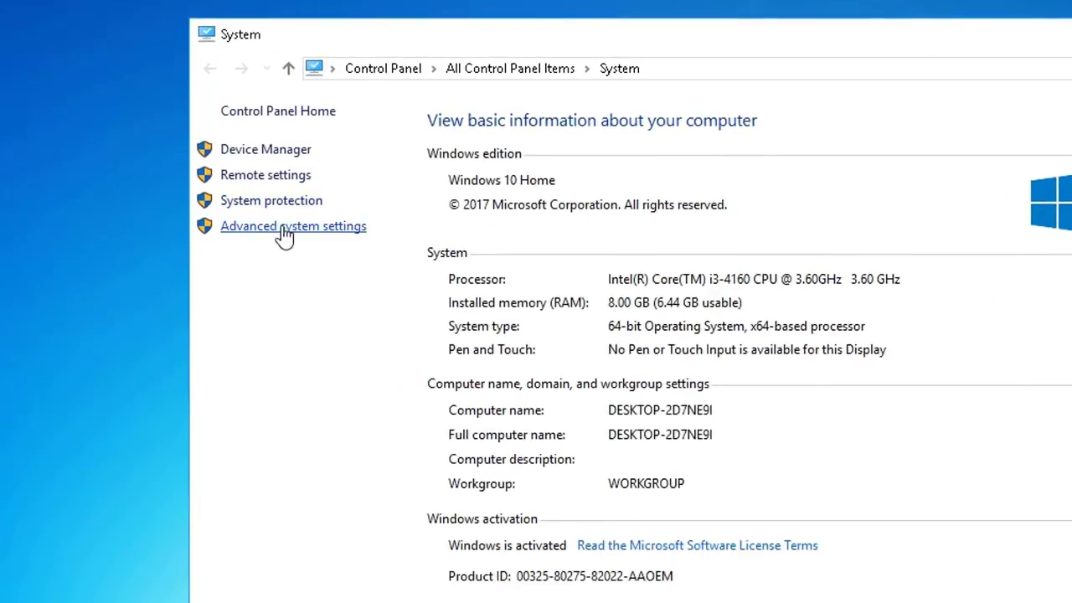
# In Advanced system settings' Performance options, choose Adjust for best performance and confirm with OK.
pyautogui.click(285, 236)
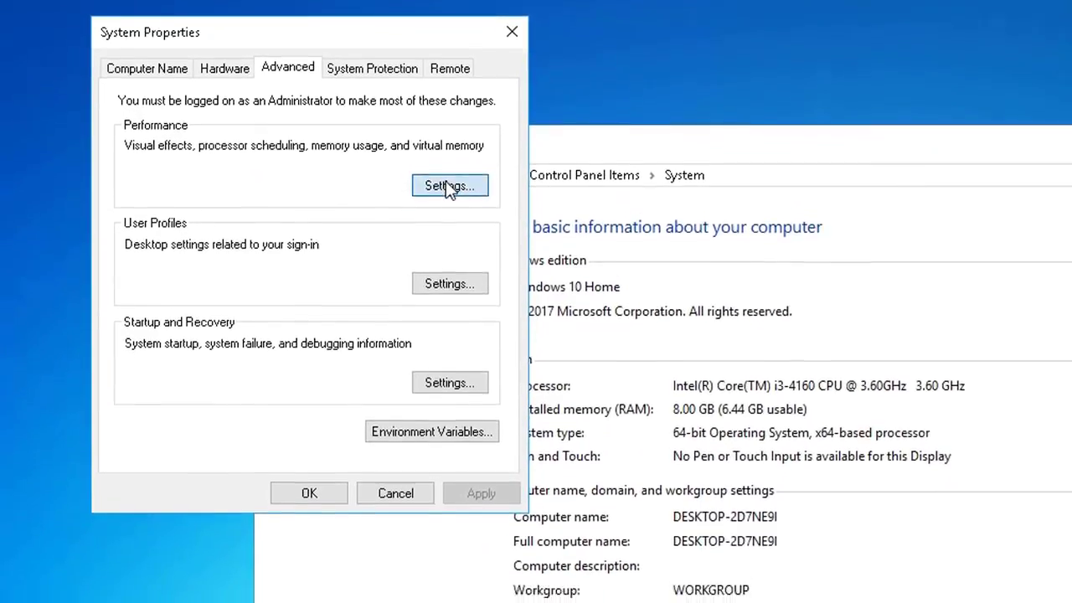
pyautogui.click(449, 186)
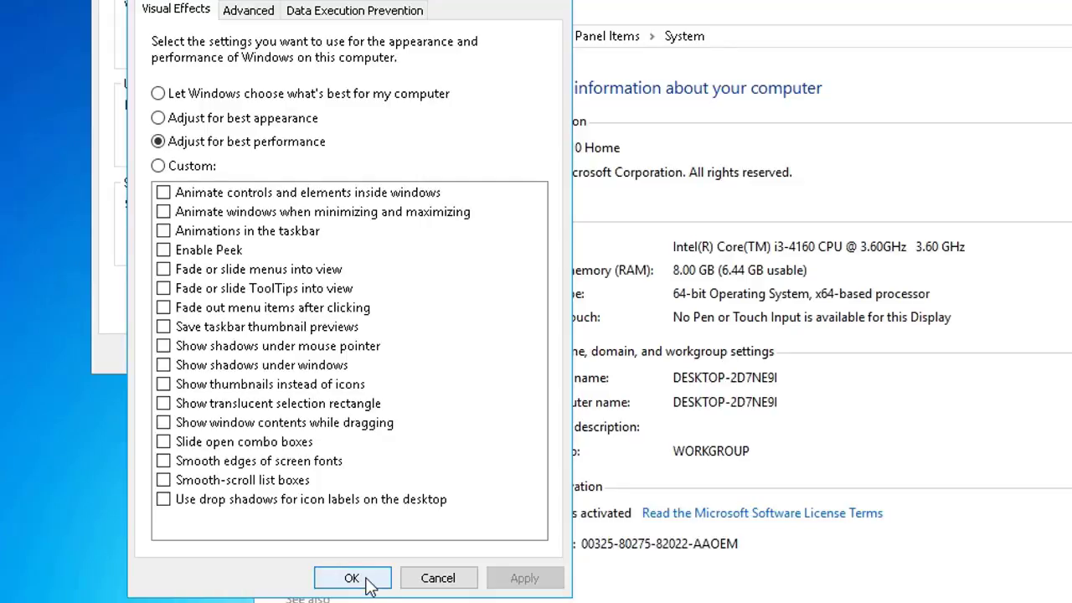
pyautogui.click(411, 587)
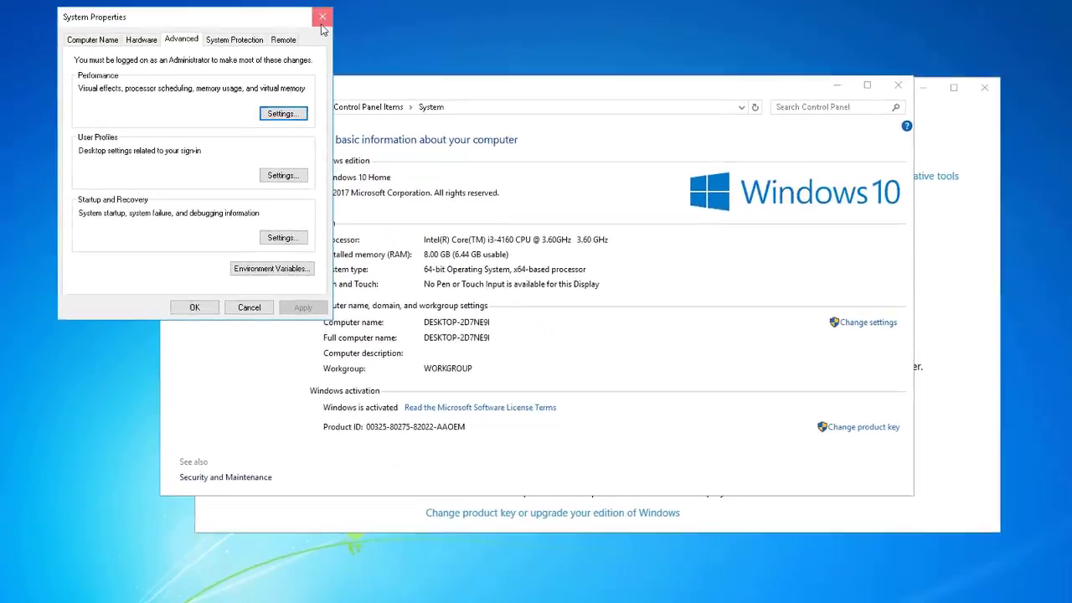
# Close the System Properties dialog, the System window and the About settings window.
pyautogui.click(306, 352)
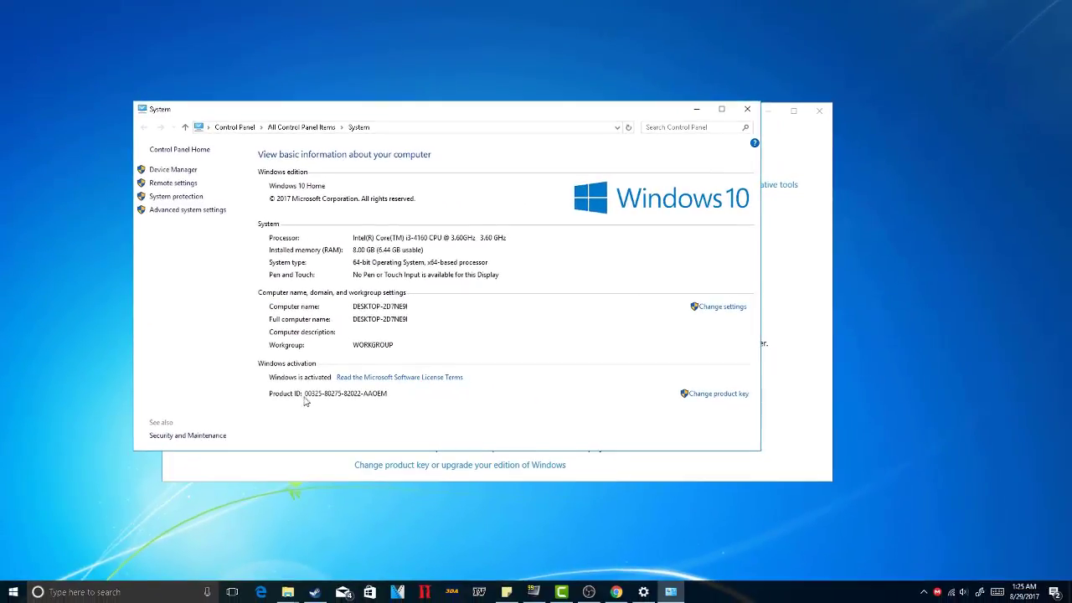
pyautogui.click(747, 108)
pyautogui.click(819, 110)
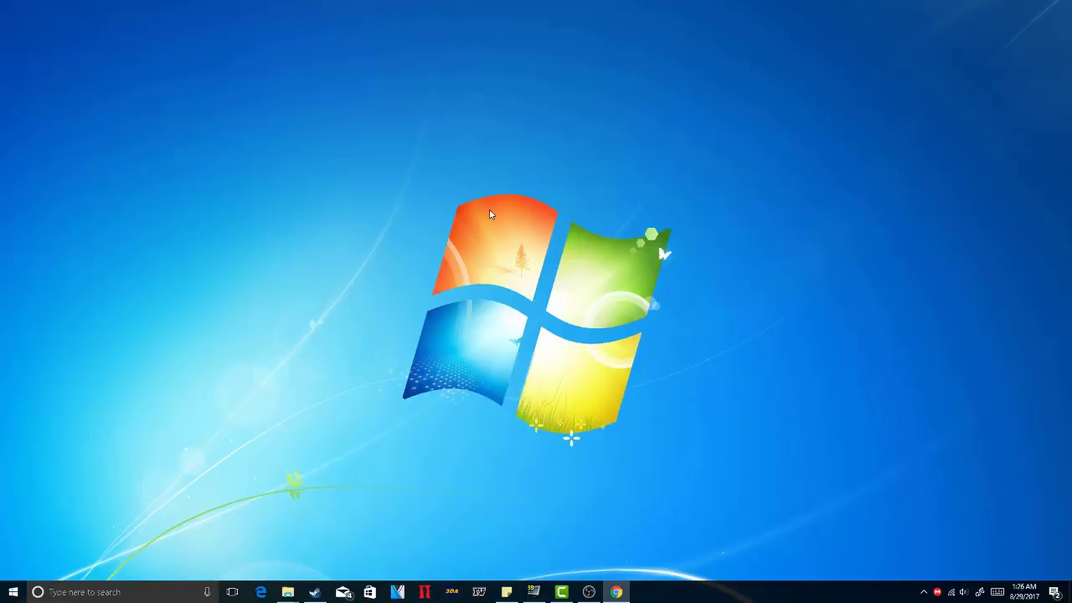
# Through Personalize, set the desktop Background to Solid color and pick the green swatch.
pyautogui.rightClick(492, 331)
pyautogui.click(524, 467)
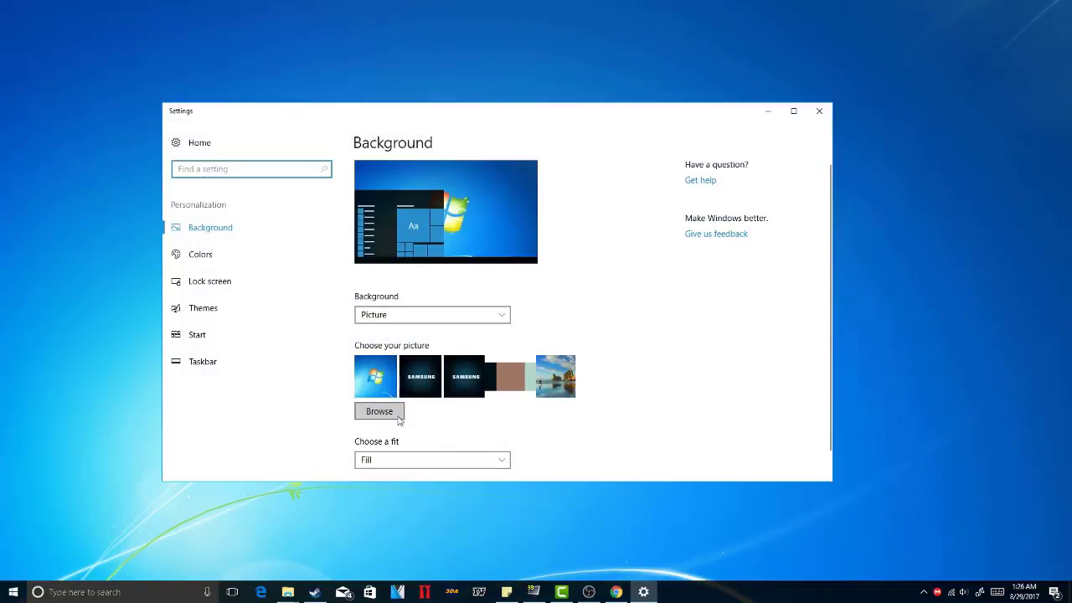
pyautogui.click(394, 320)
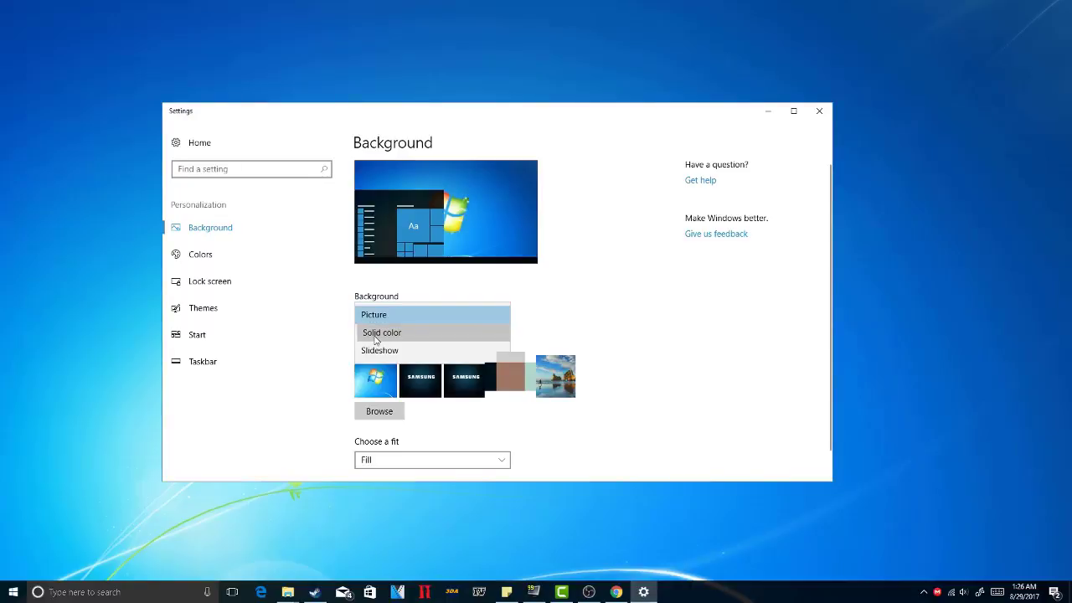
pyautogui.click(376, 334)
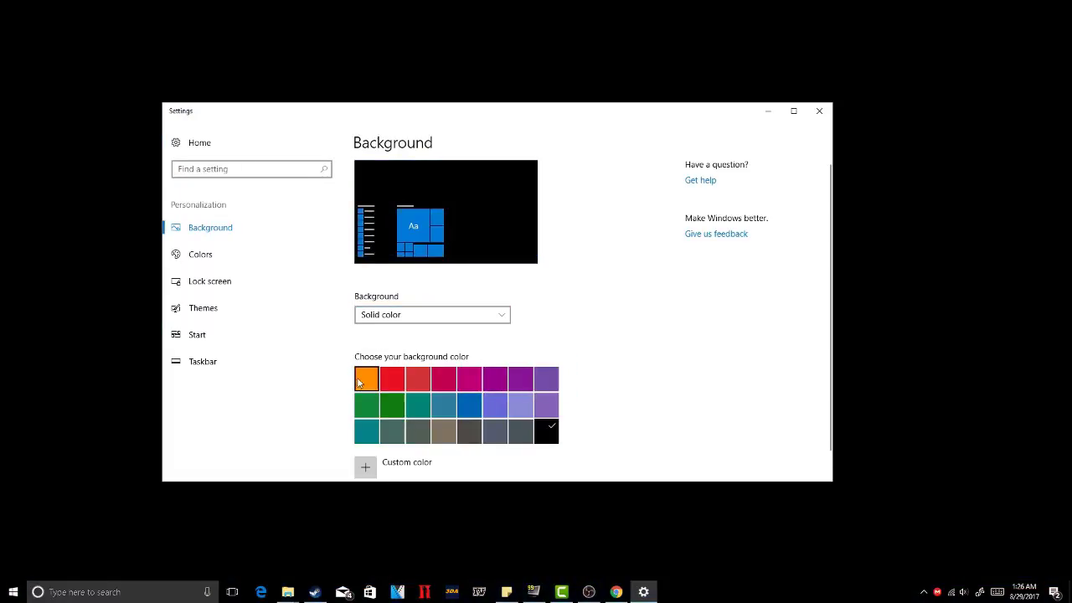
pyautogui.click(546, 378)
pyautogui.click(469, 406)
pyautogui.click(366, 416)
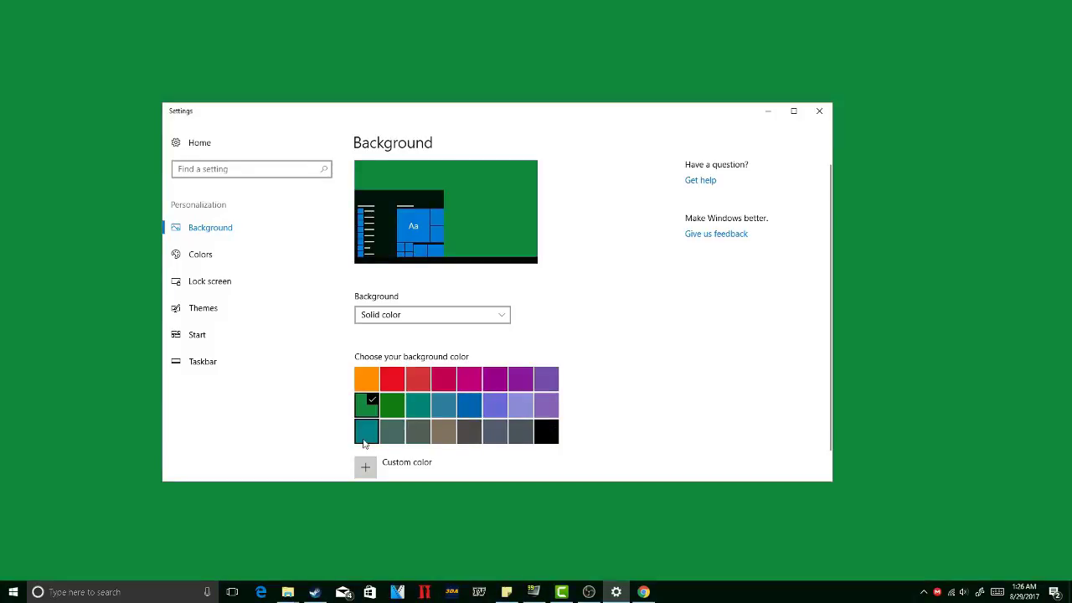
pyautogui.scroll(-1, 398, 441)
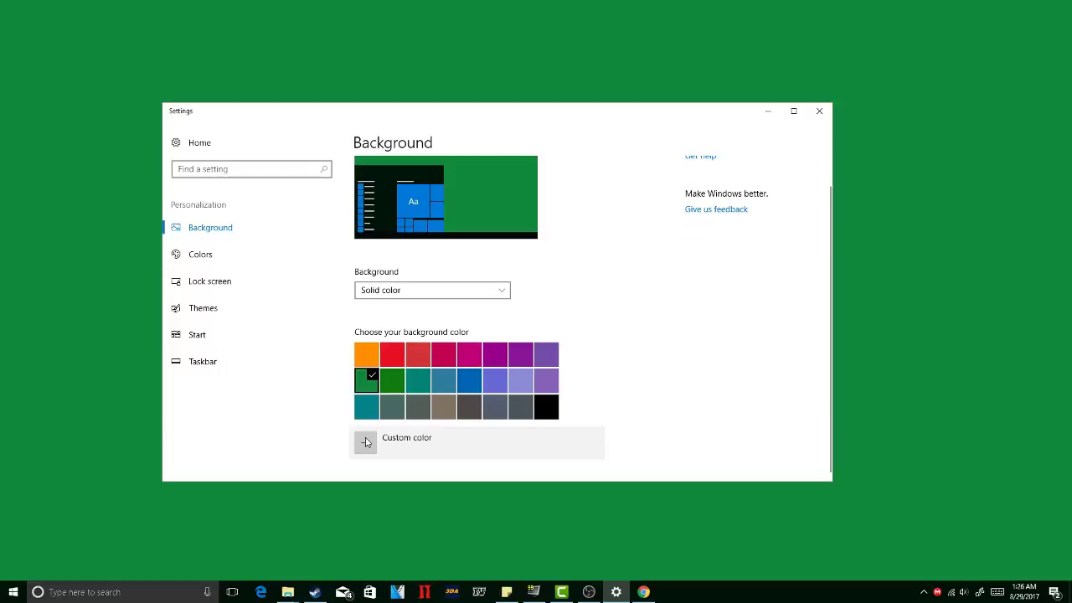
pyautogui.click(367, 449)
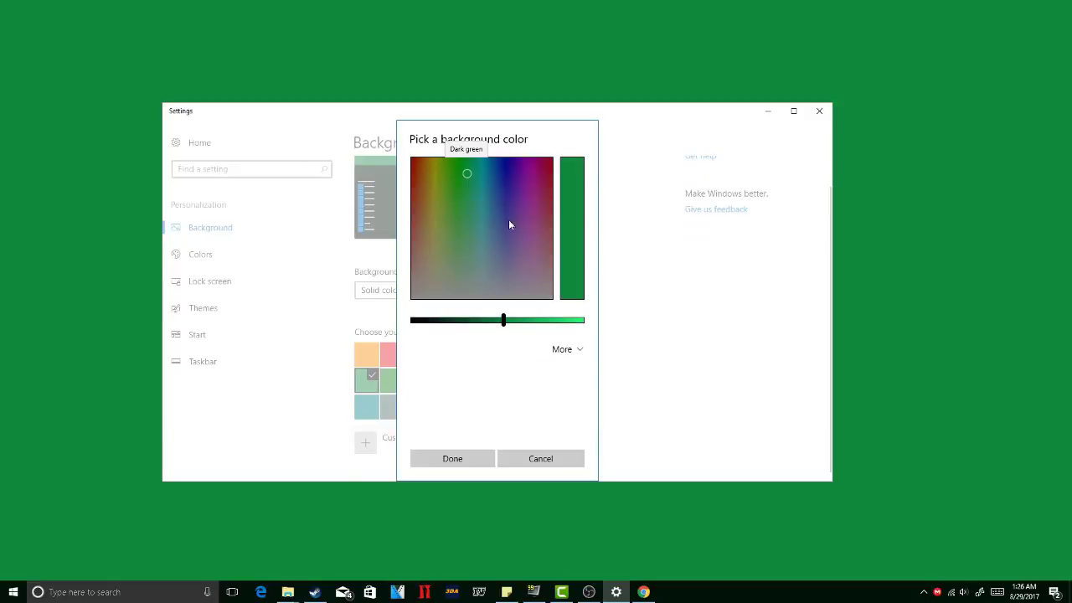
pyautogui.moveTo(503, 224); pyautogui.dragTo(537, 247)
pyautogui.moveTo(503, 321); pyautogui.dragTo(597, 322)
pyautogui.moveTo(523, 264); pyautogui.dragTo(521, 152)
pyautogui.moveTo(508, 197); pyautogui.dragTo(439, 182)
pyautogui.click(579, 350)
pyautogui.scroll(-1, 517, 388)
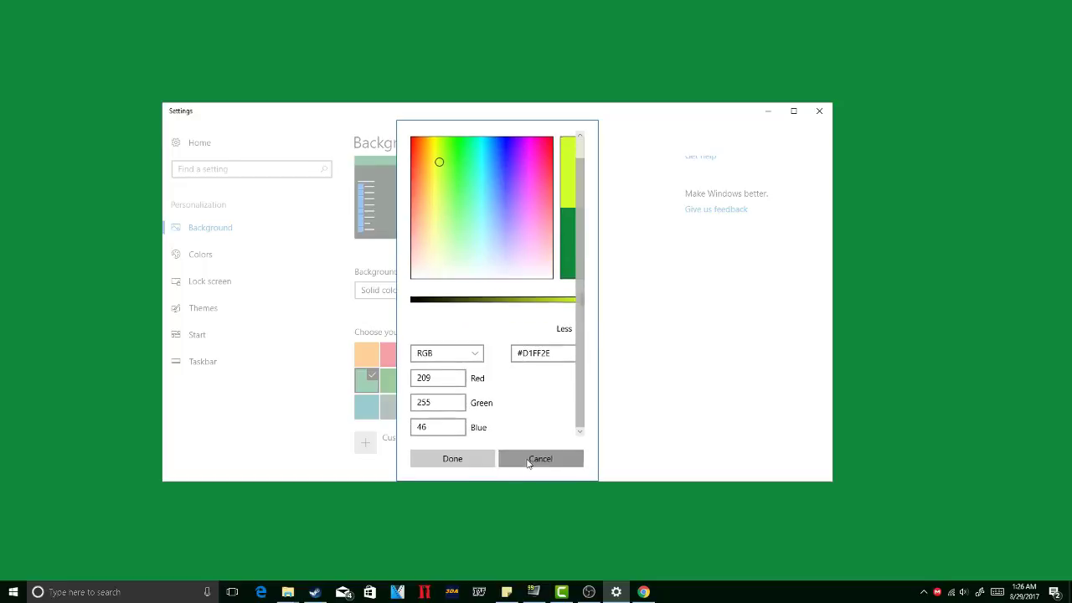
pyautogui.click(525, 461)
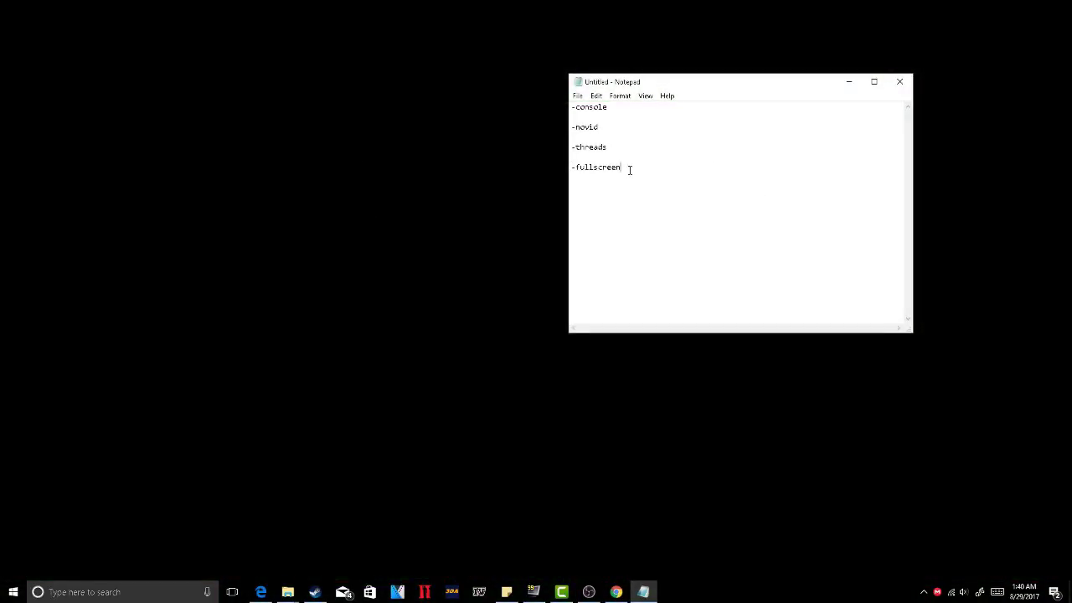
# Select the -console, -novid, -threads and -fullscreen lines in Notepad, then clear the selection.
pyautogui.moveTo(623, 170); pyautogui.dragTo(570, 108)
pyautogui.click(645, 184)
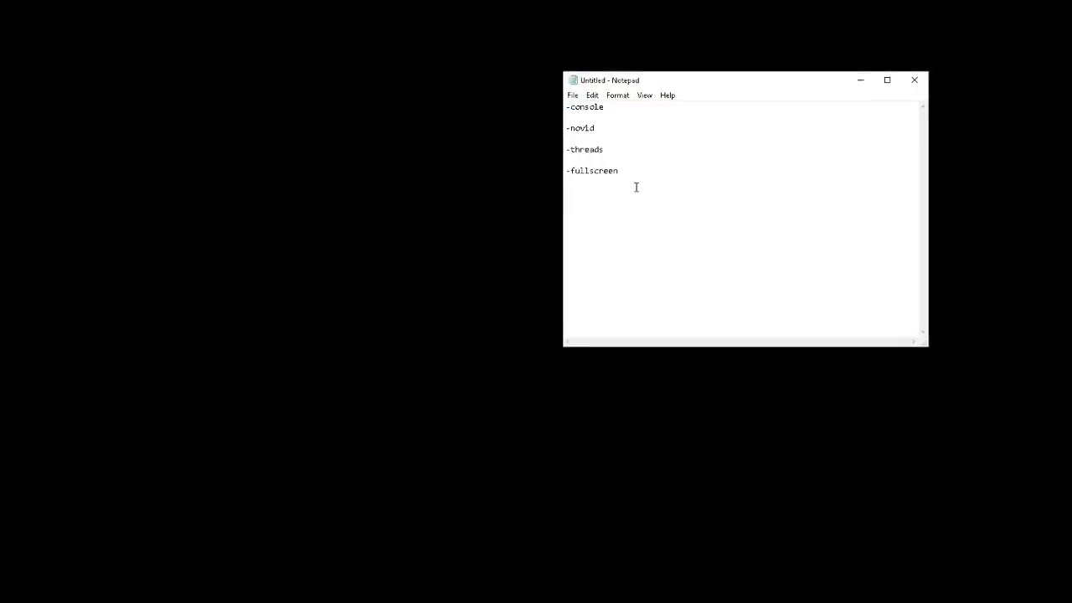
pyautogui.moveTo(646, 184); pyautogui.dragTo(574, 106)
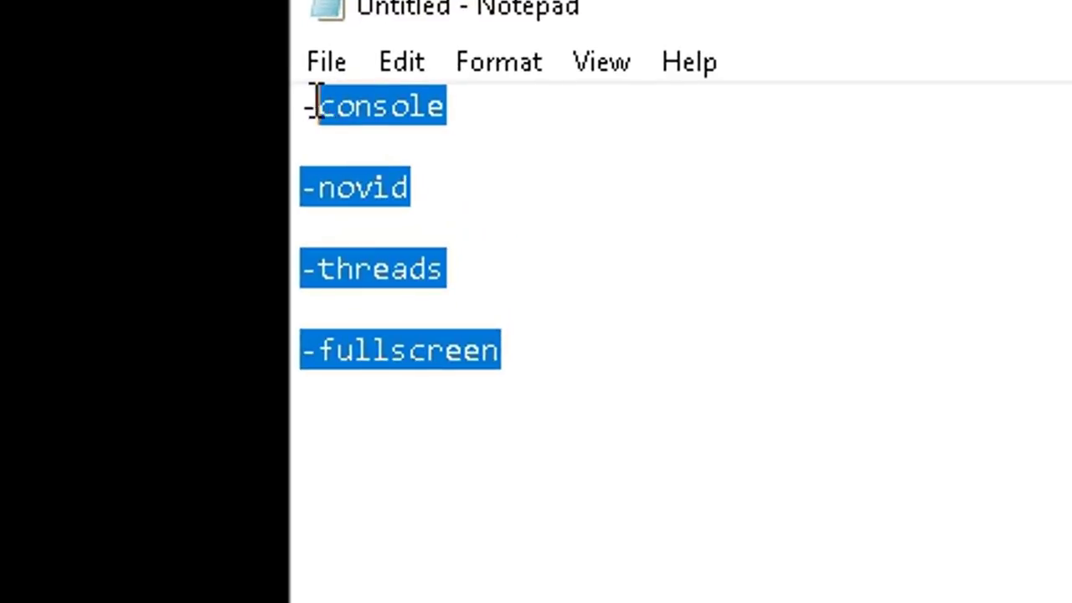
pyautogui.moveTo(316, 106); pyautogui.dragTo(304, 103)
pyautogui.click(337, 105)
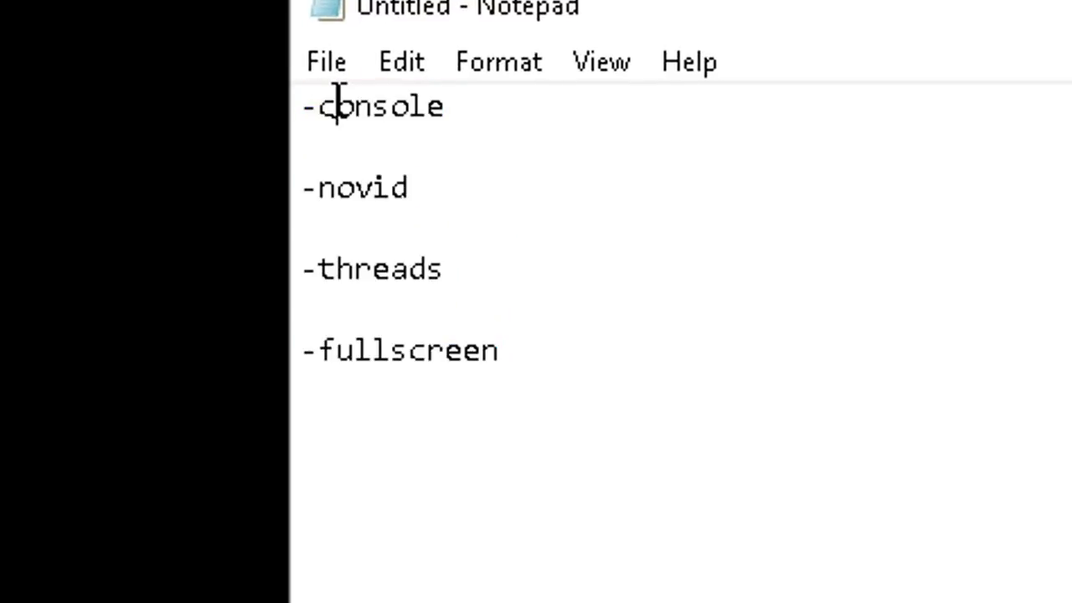
pyautogui.click(601, 436)
pyautogui.moveTo(602, 436); pyautogui.dragTo(306, 103)
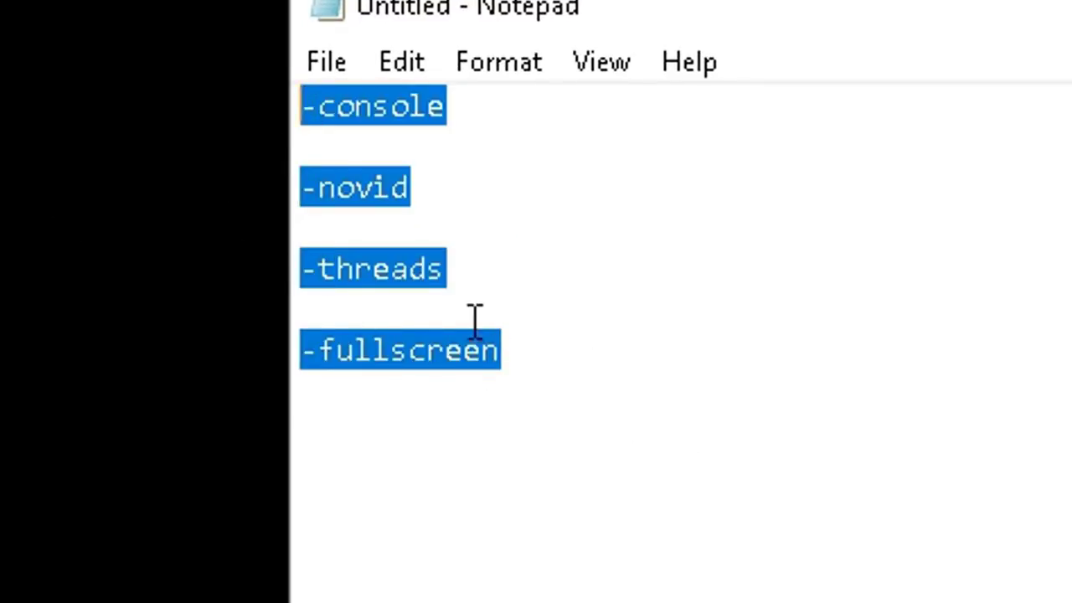
pyautogui.click(539, 340)
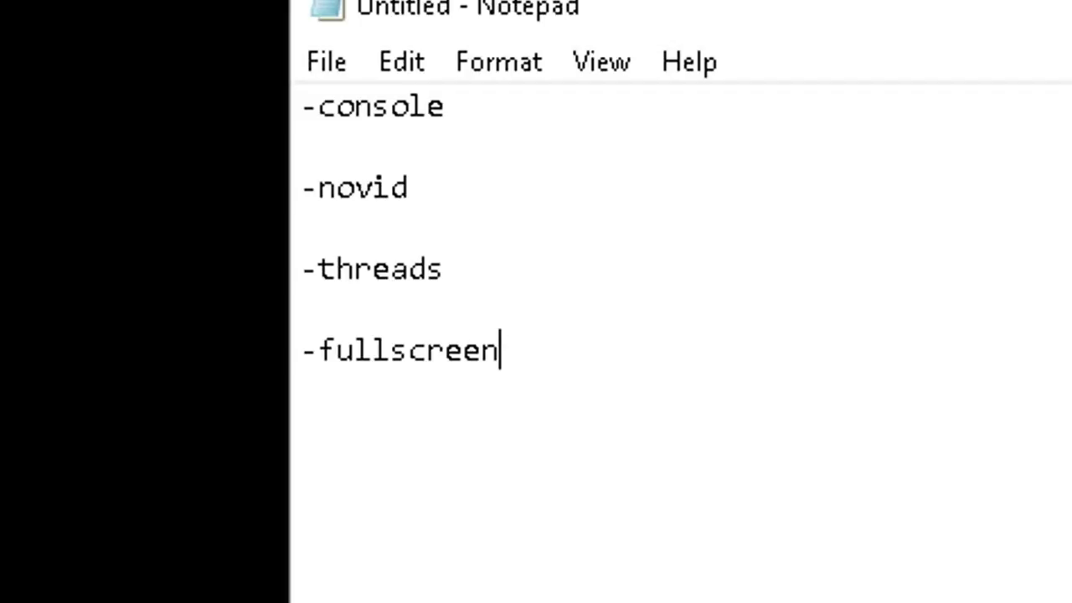
pyautogui.press('super+x')
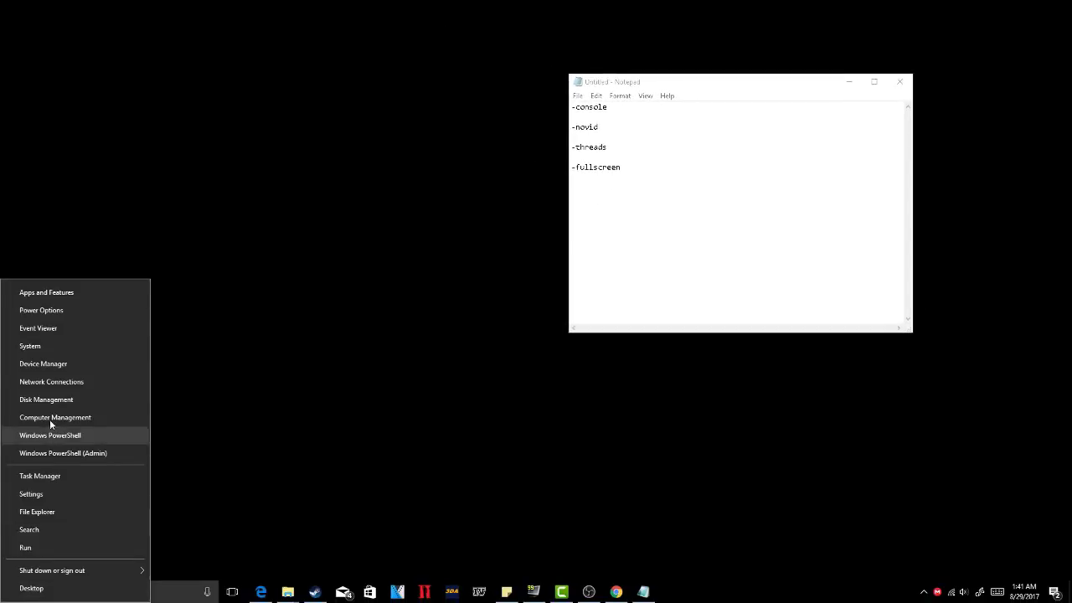
pyautogui.click(52, 350)
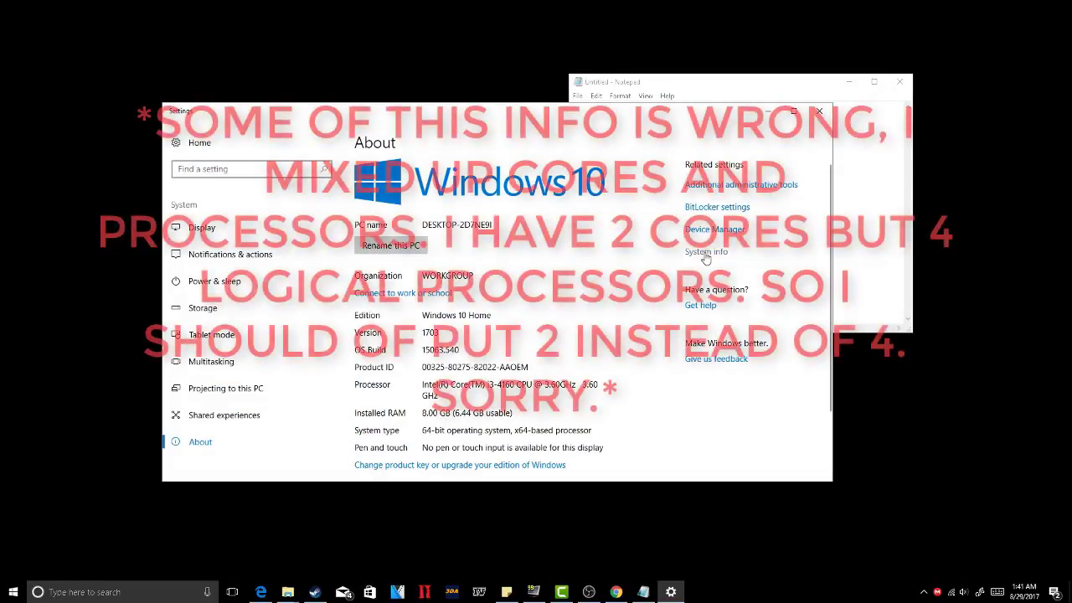
pyautogui.click(706, 252)
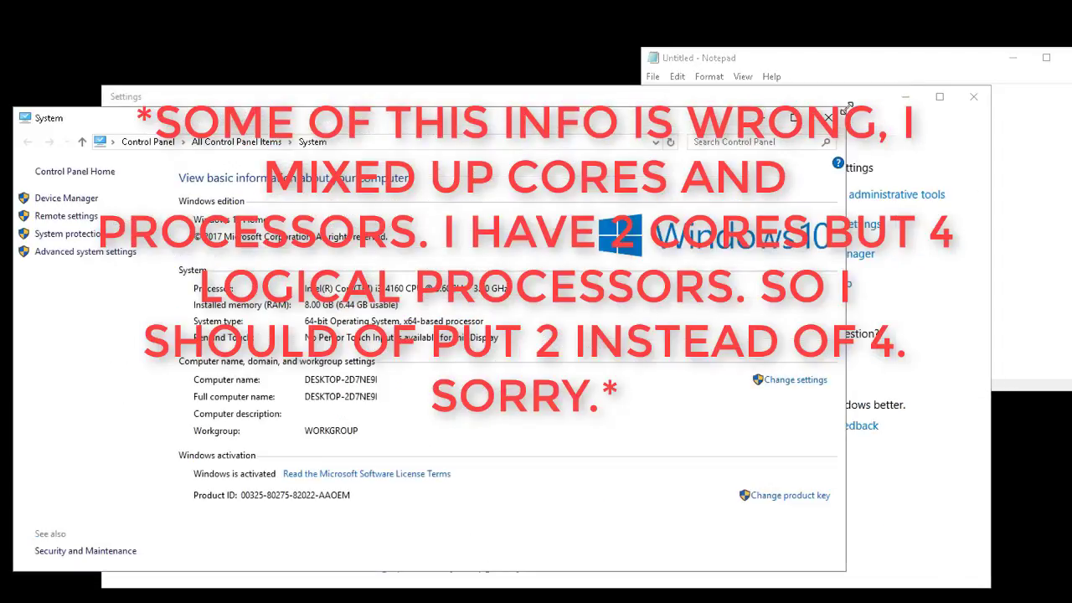
pyautogui.click(828, 117)
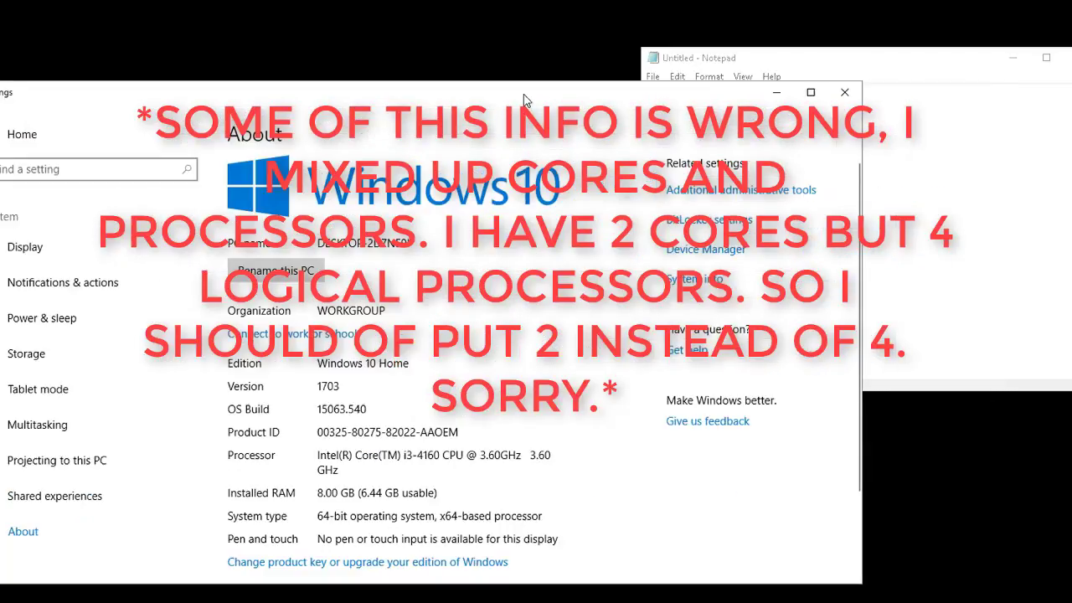
pyautogui.click(845, 93)
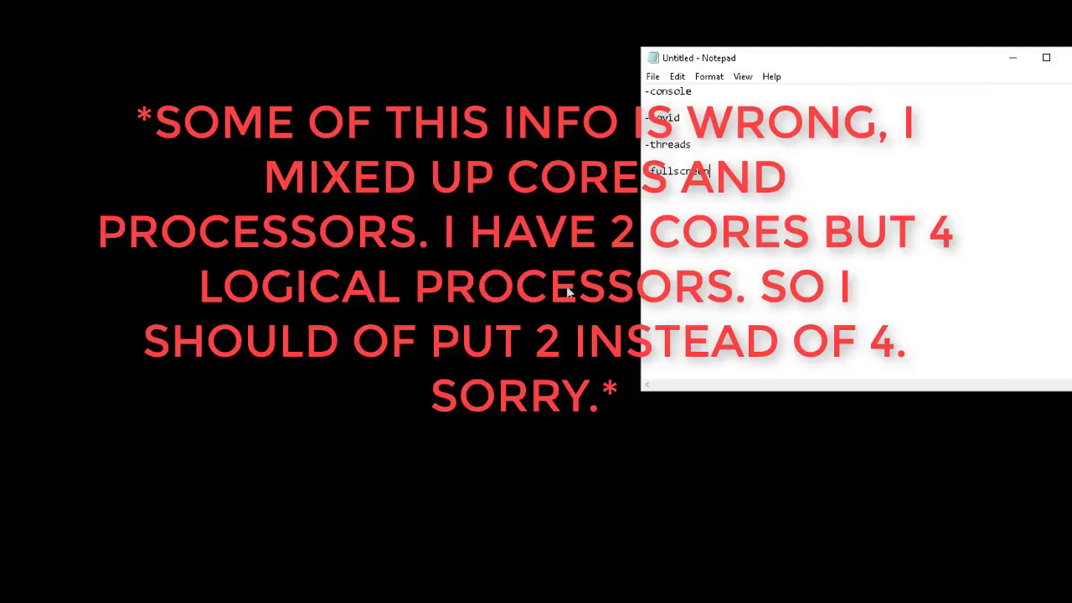
# Search 'mscon' to launch System Configuration and look through its General and Services tabs.
pyautogui.click(58, 602)
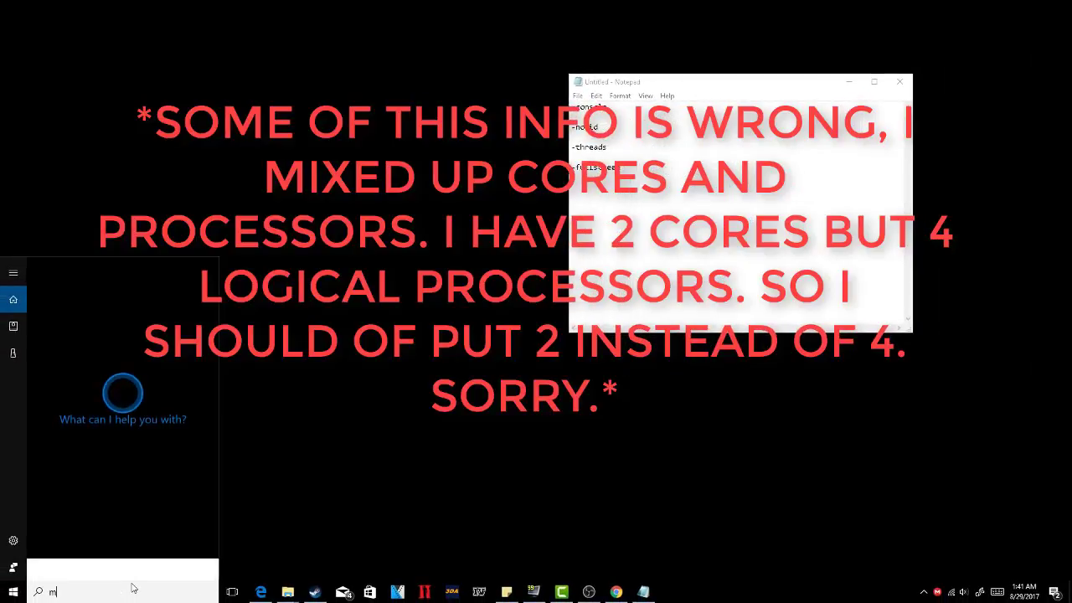
pyautogui.write('ms')
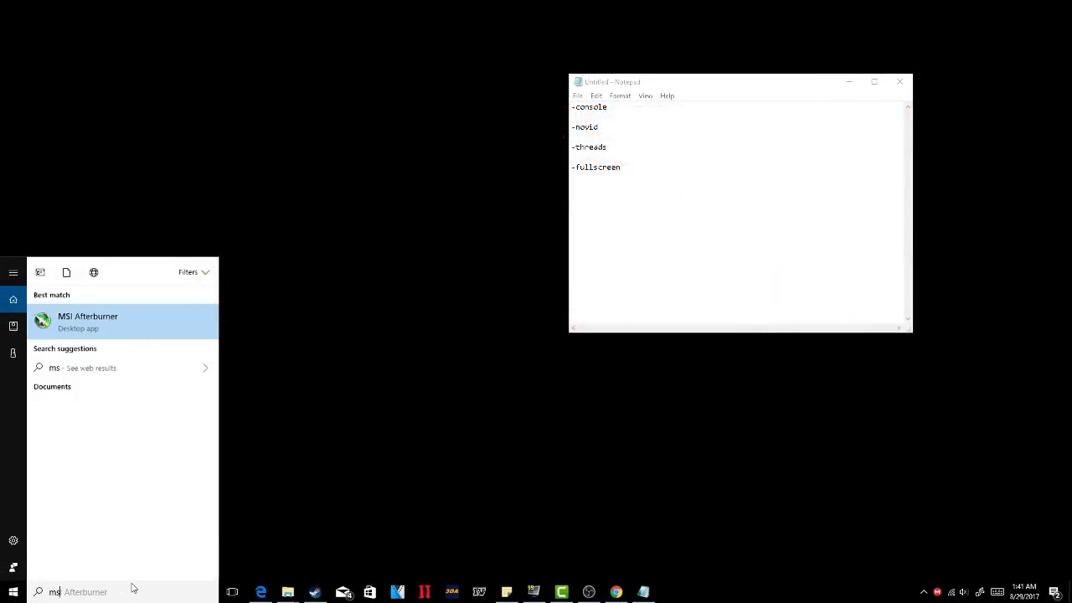
pyautogui.write('con')
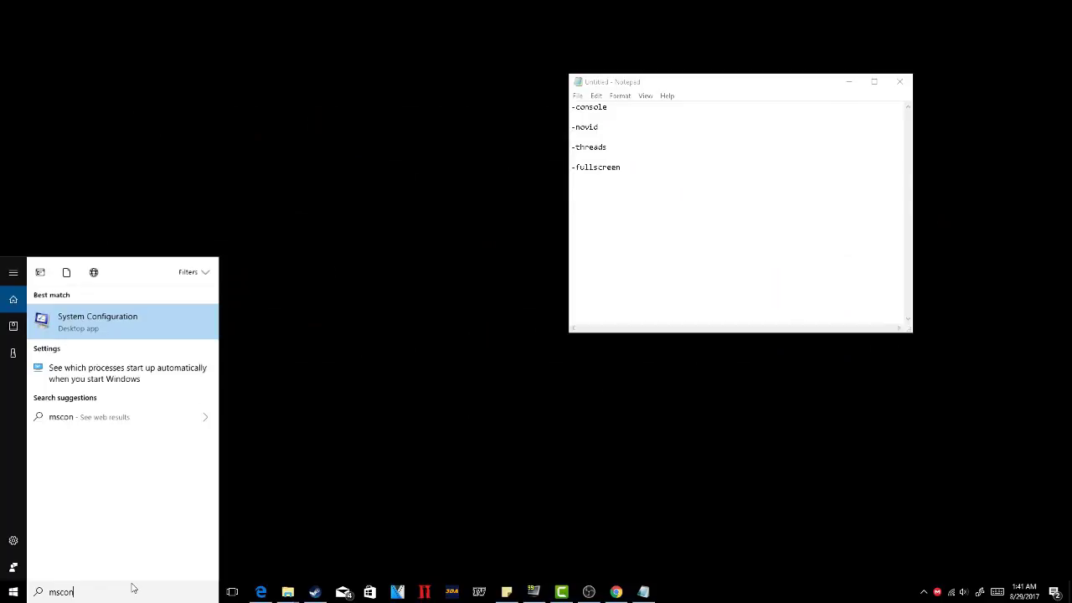
pyautogui.click(129, 318)
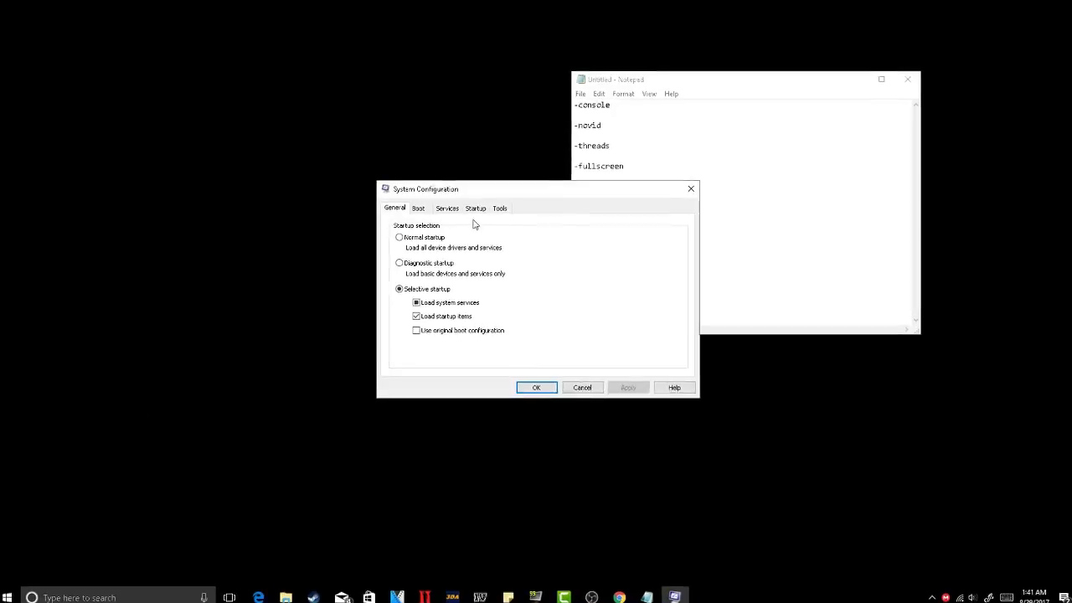
pyautogui.click(474, 209)
pyautogui.click(418, 209)
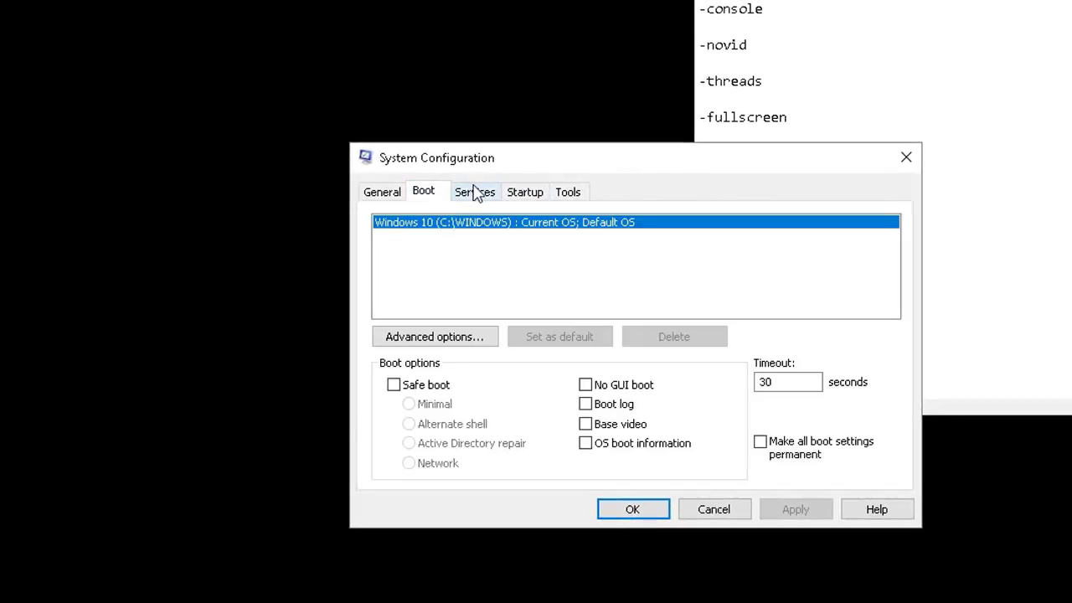
pyautogui.click(477, 194)
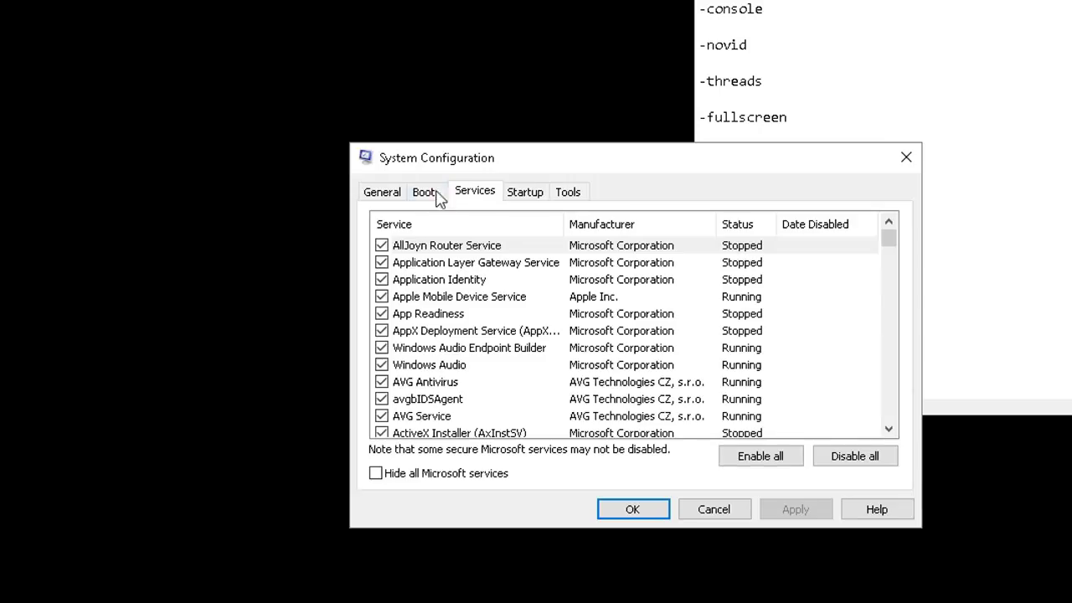
pyautogui.click(400, 195)
# In Boot tab Advanced options, try the Number of processors limit, then leave it unchecked.
pyautogui.click(426, 193)
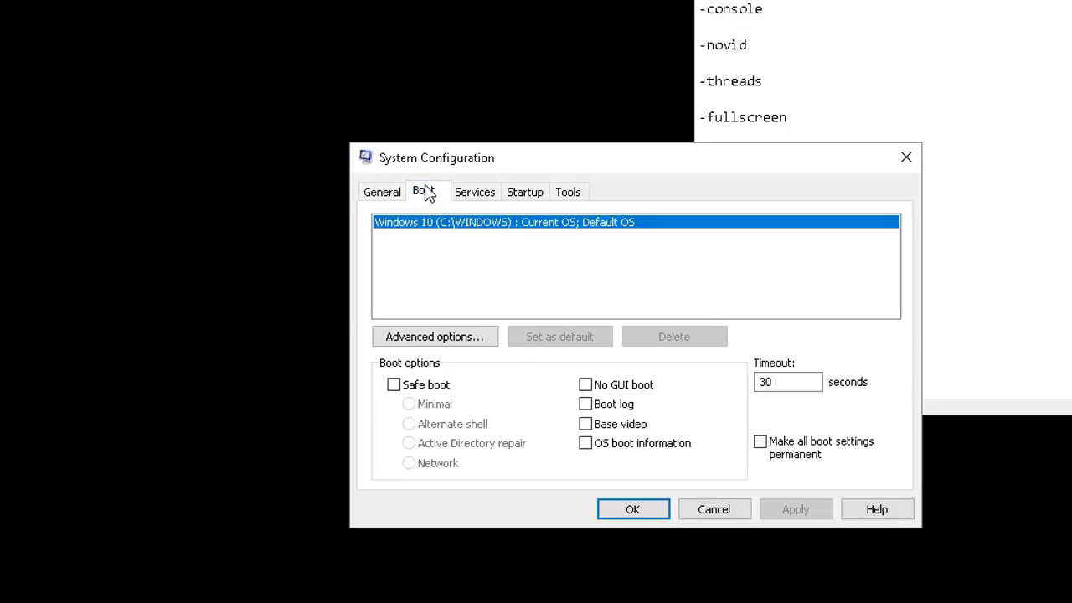
pyautogui.click(460, 343)
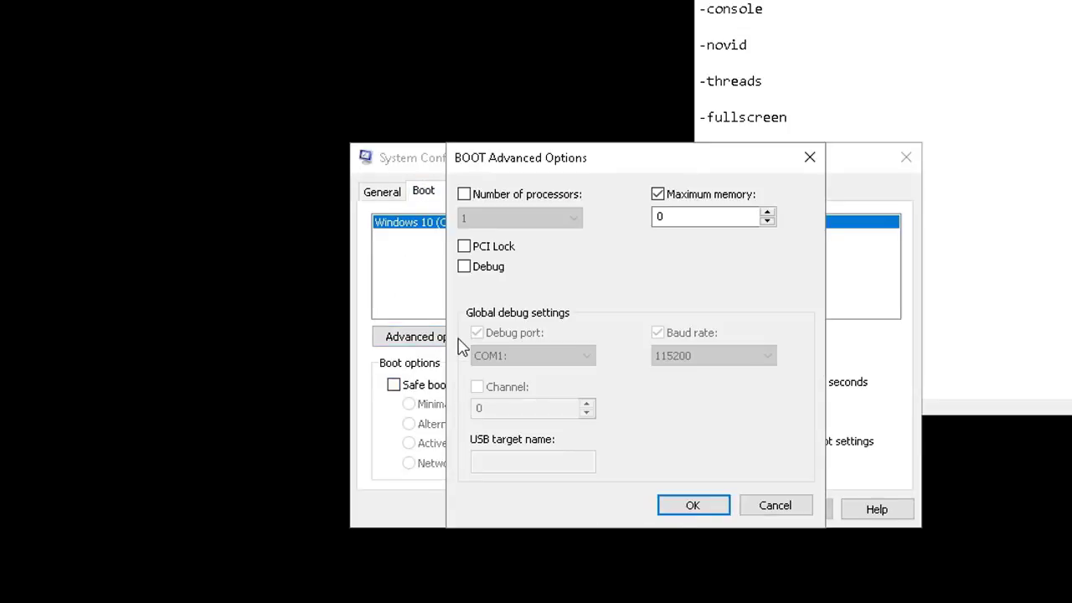
pyautogui.click(488, 202)
pyautogui.click(481, 222)
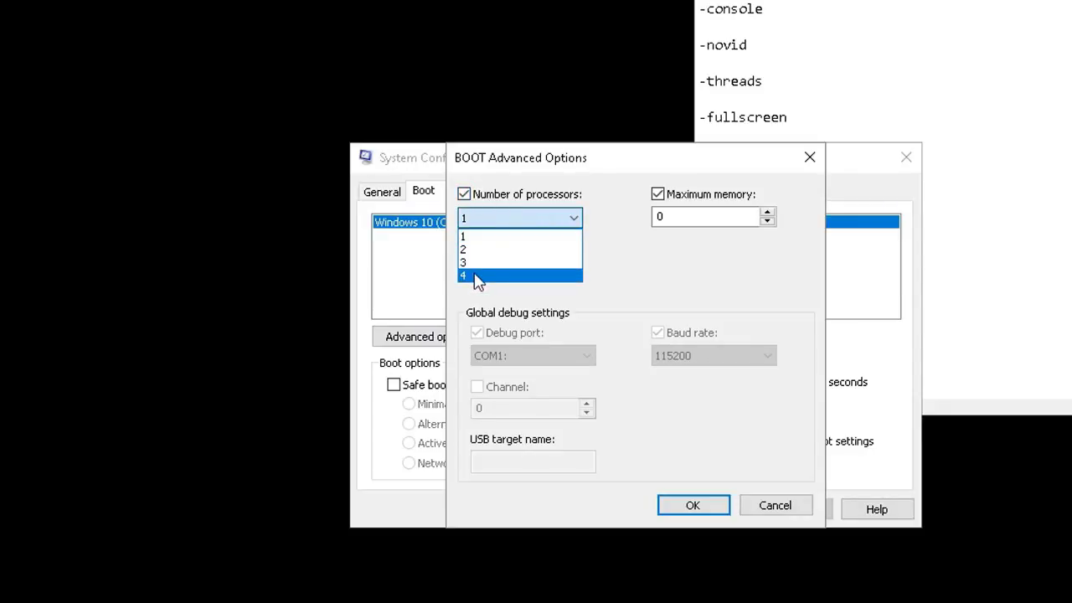
pyautogui.click(483, 214)
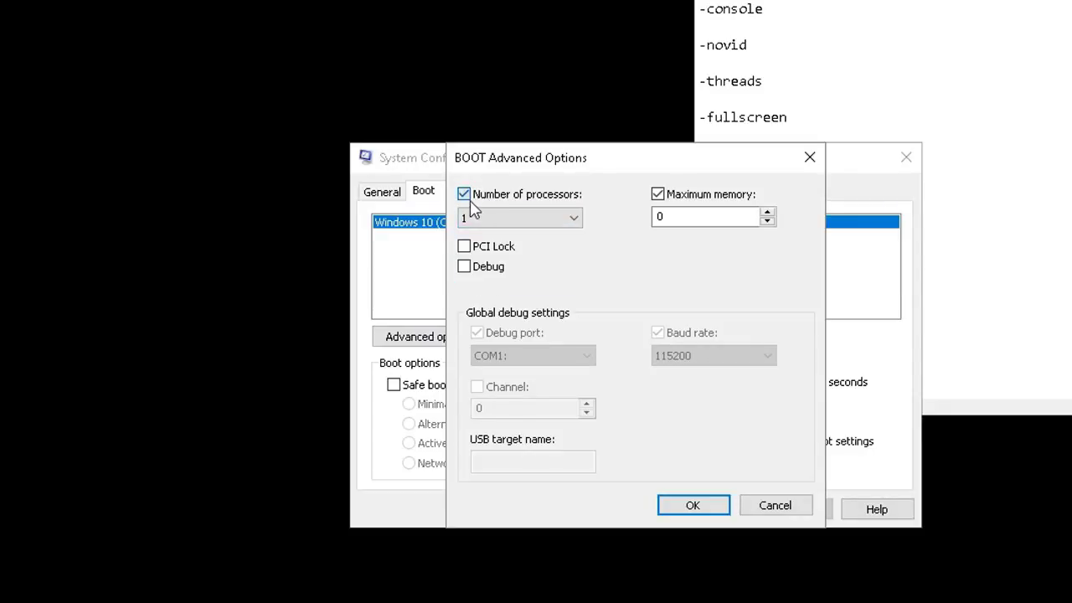
pyautogui.click(470, 216)
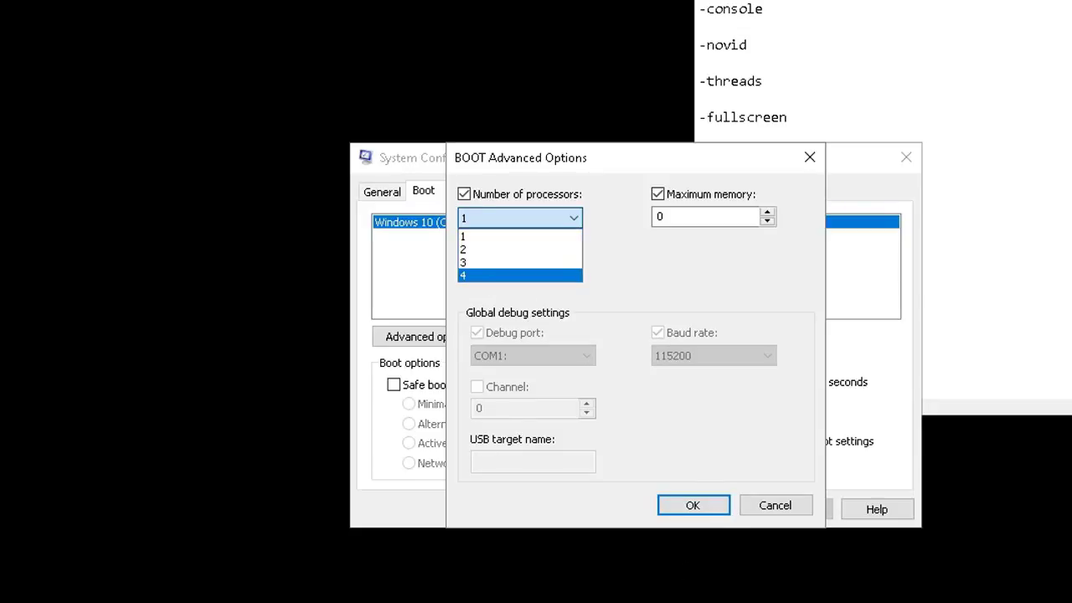
pyautogui.click(465, 198)
pyautogui.click(473, 199)
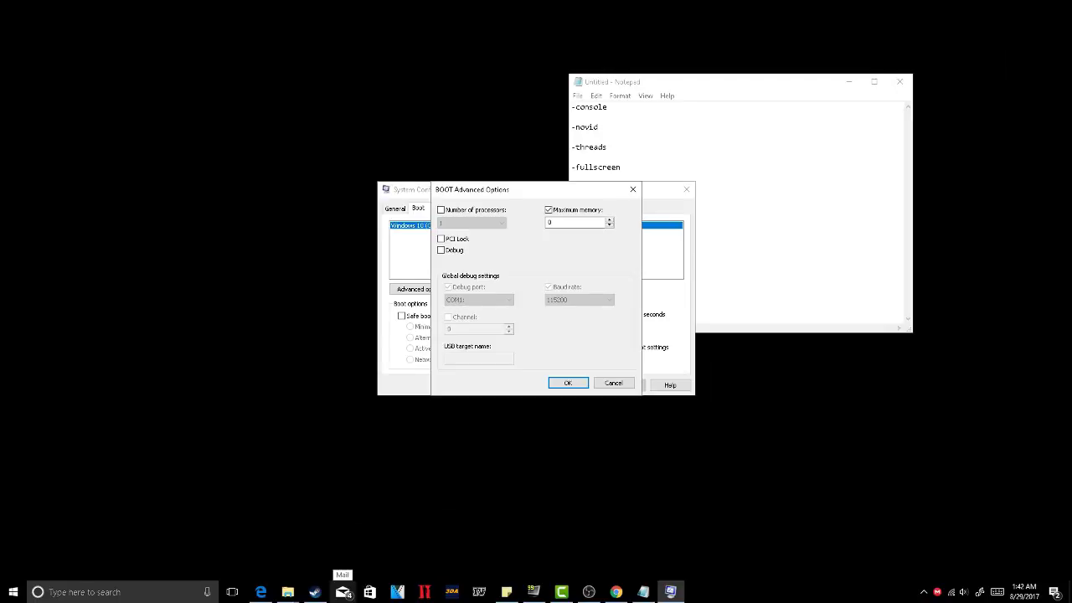
# Cancel Advanced Boot Options and close System Configuration, returning to Notepad.
pyautogui.click(598, 381)
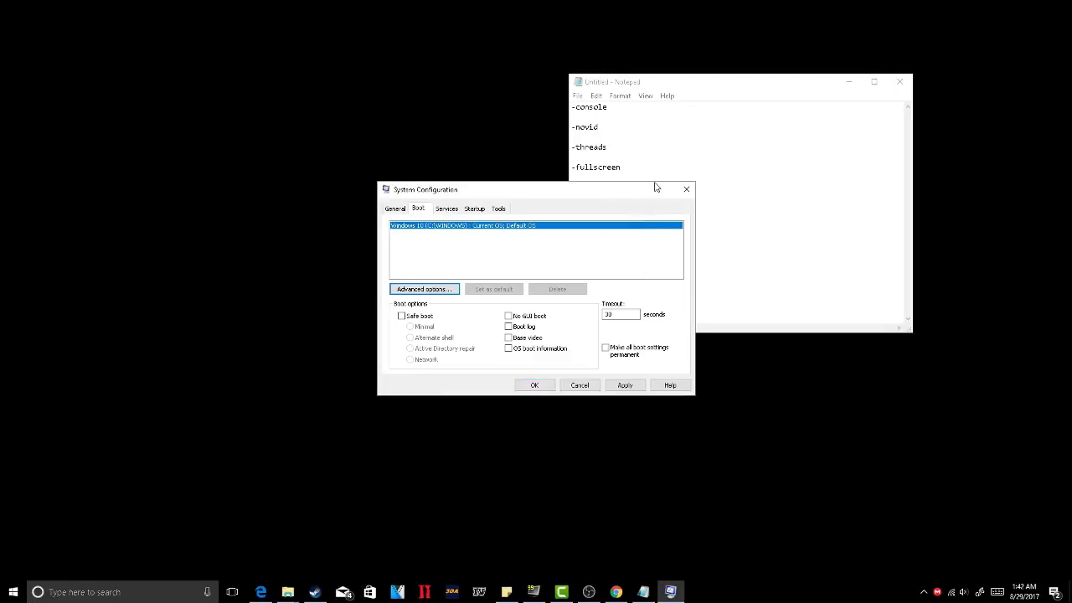
pyautogui.click(686, 191)
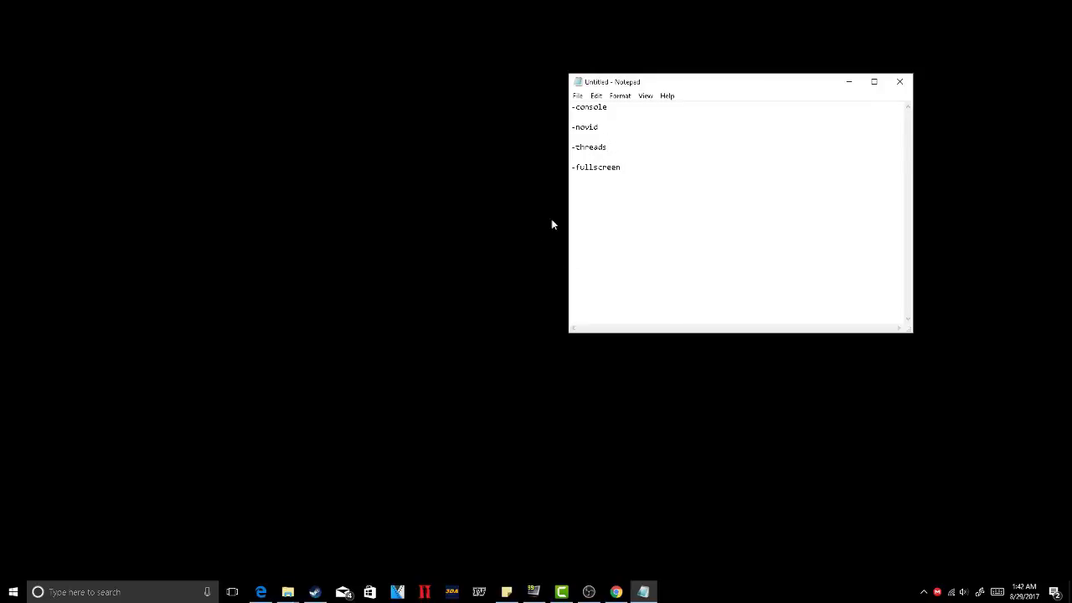
pyautogui.click(620, 95)
pyautogui.click(626, 184)
# Copy all the launch options text in Notepad and bring up Steam's game library.
pyautogui.hotkey('ctrl', 'a')
pyautogui.rightClick(580, 110)
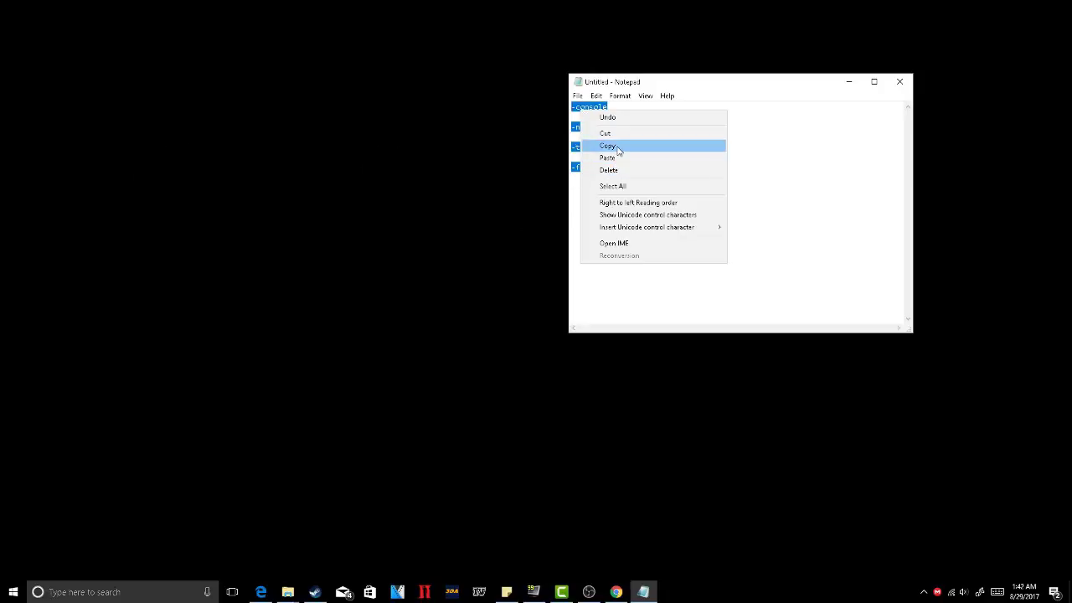
pyautogui.click(608, 145)
pyautogui.click(404, 503)
pyautogui.click(315, 592)
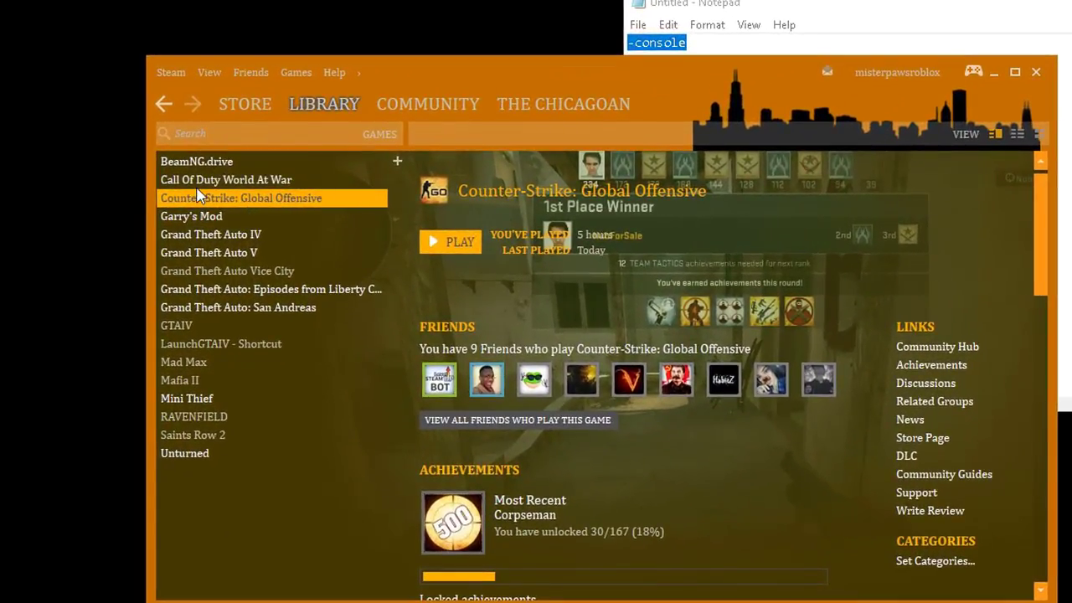
# Paste the copied list into CS:GO's Steam launch options, add 4 after -threads, and confirm.
pyautogui.rightClick(216, 202)
pyautogui.click(228, 456)
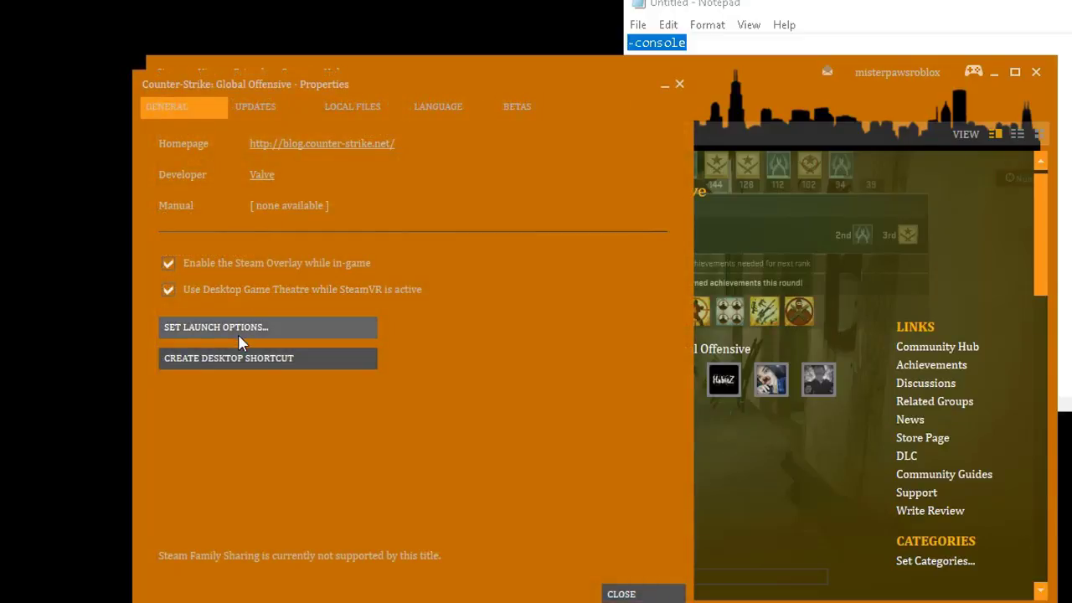
pyautogui.click(238, 333)
pyautogui.rightClick(475, 354)
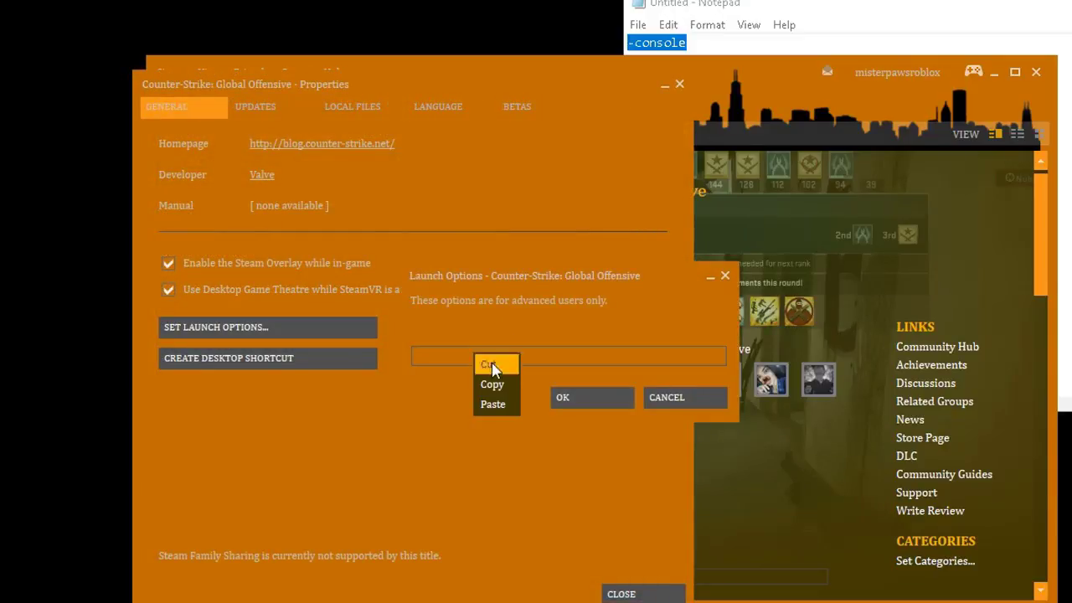
pyautogui.click(494, 406)
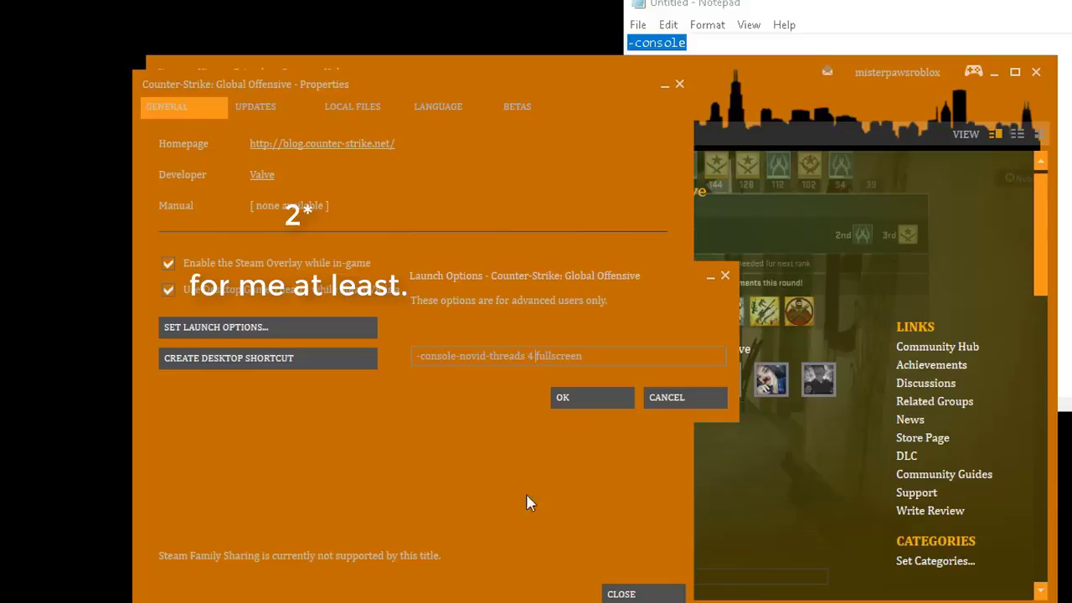
pyautogui.click(568, 387)
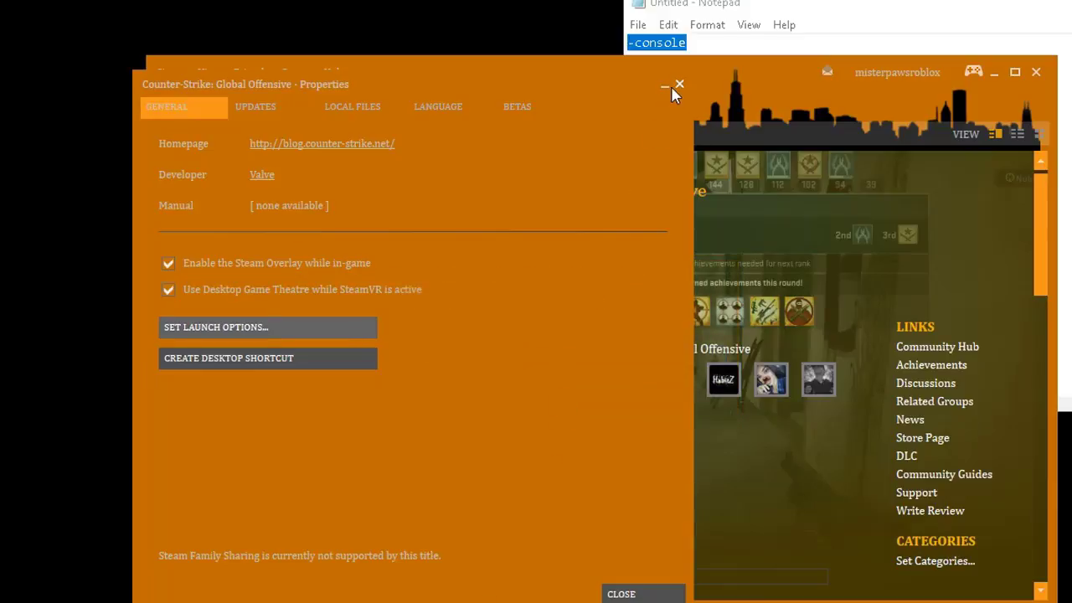
pyautogui.click(678, 85)
pyautogui.click(589, 592)
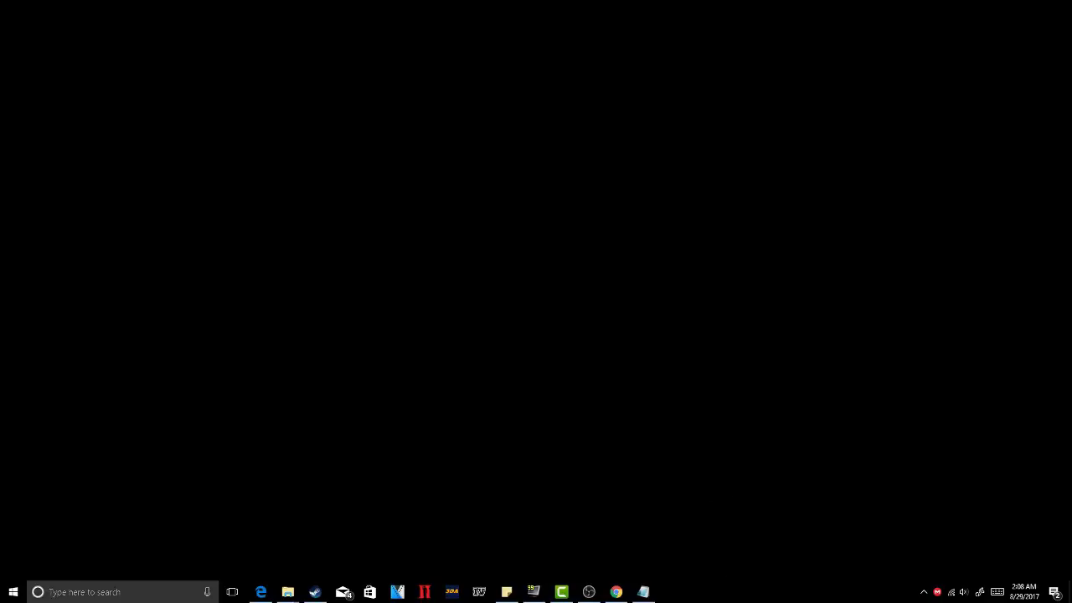
# Launch Task Manager from the taskbar menu and show its CPU Performance graph.
pyautogui.rightClick(729, 592)
pyautogui.click(772, 548)
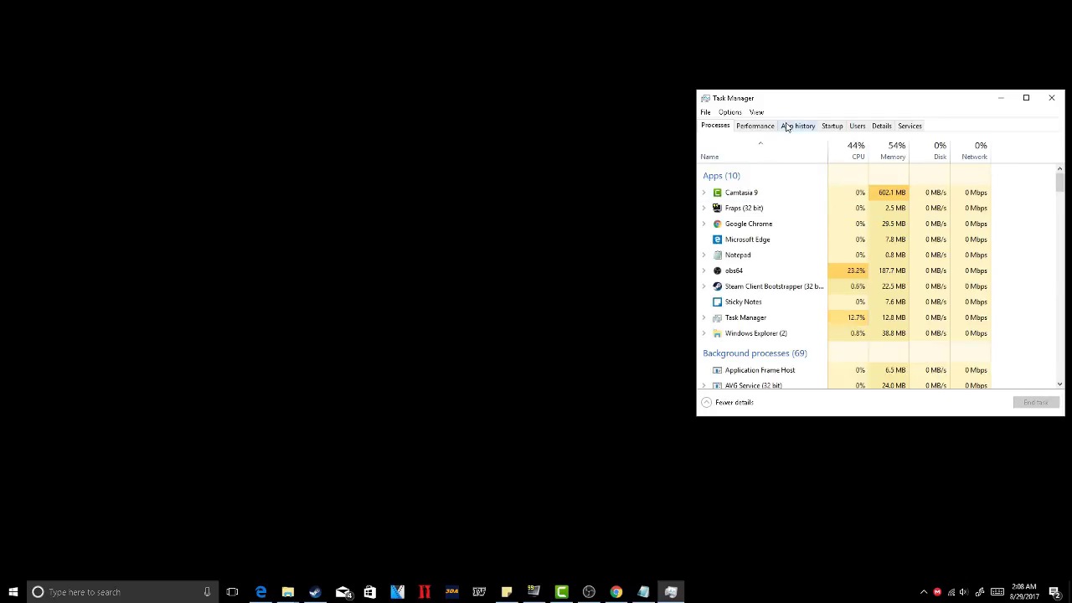
pyautogui.click(761, 125)
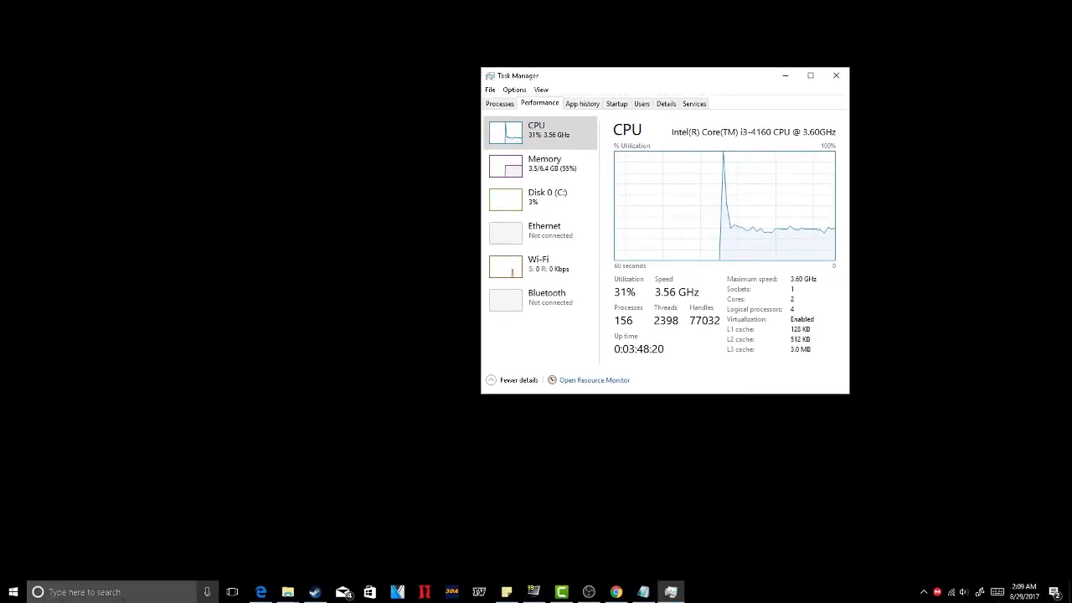
# Search 'batt' to open Power & sleep settings, and move it and Power Options left.
pyautogui.press('super+s')
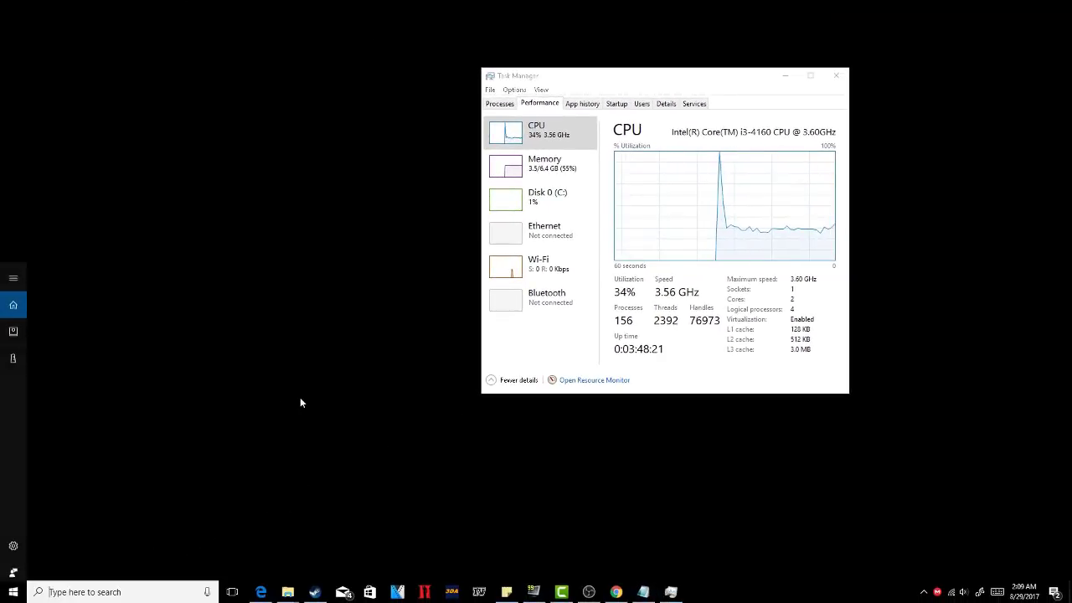
pyautogui.write('batt')
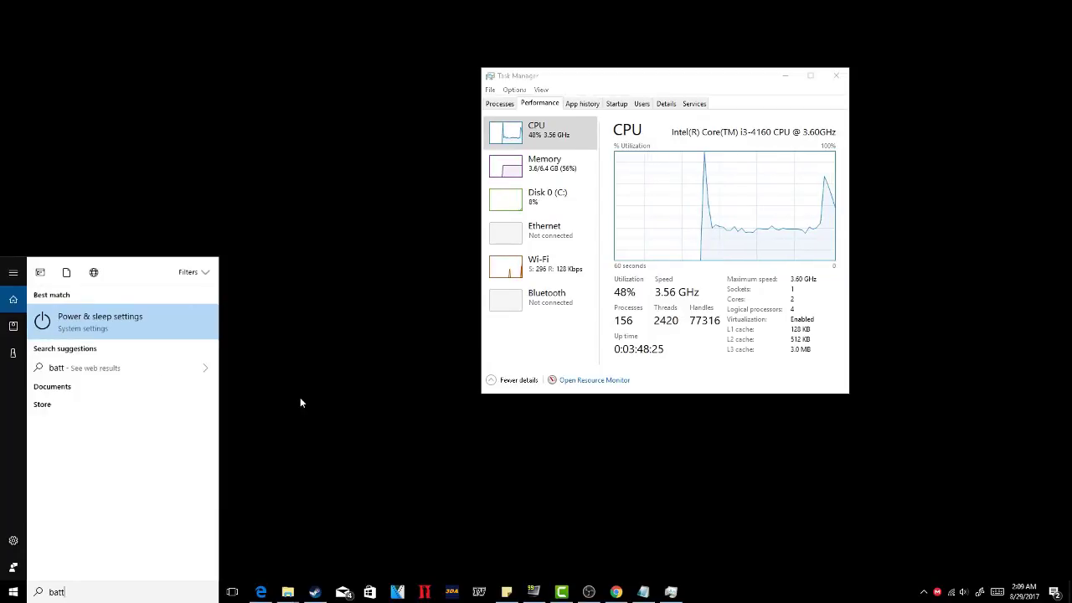
pyautogui.click(128, 327)
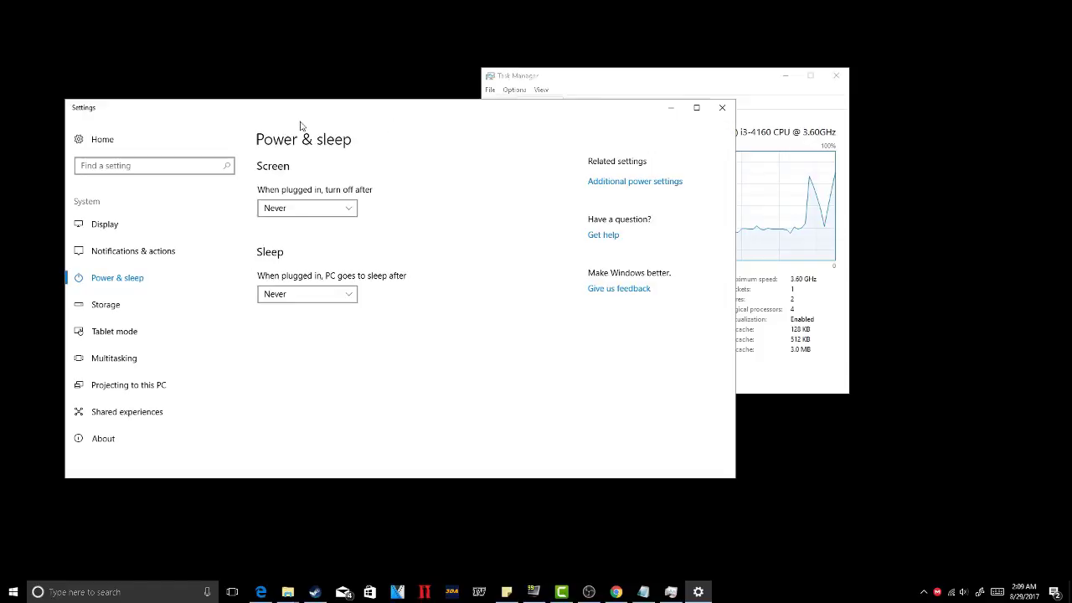
pyautogui.moveTo(289, 113); pyautogui.dragTo(178, 107)
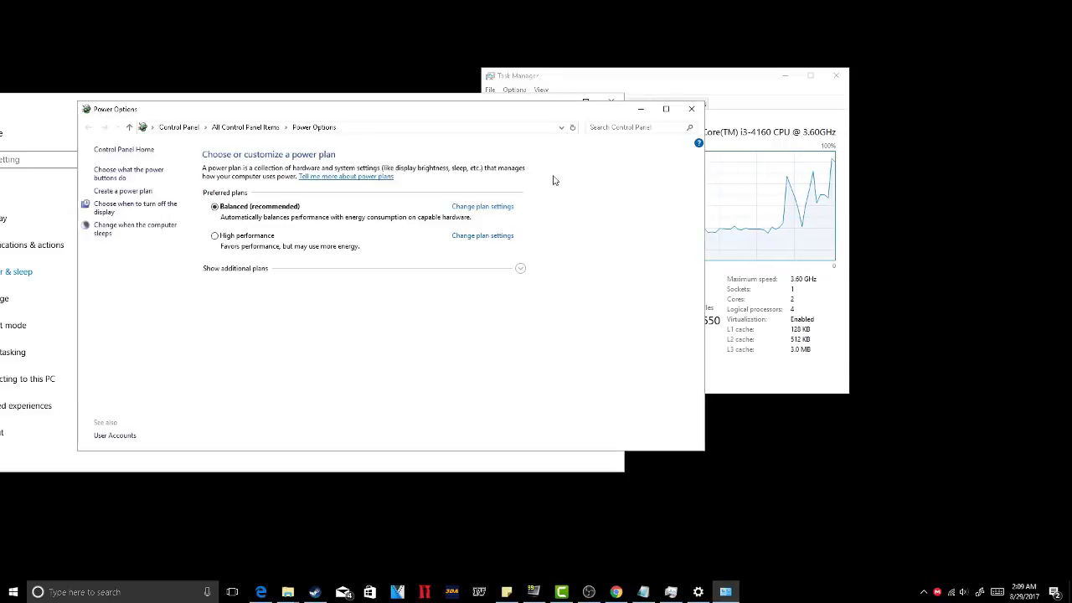
pyautogui.moveTo(360, 109); pyautogui.dragTo(226, 105)
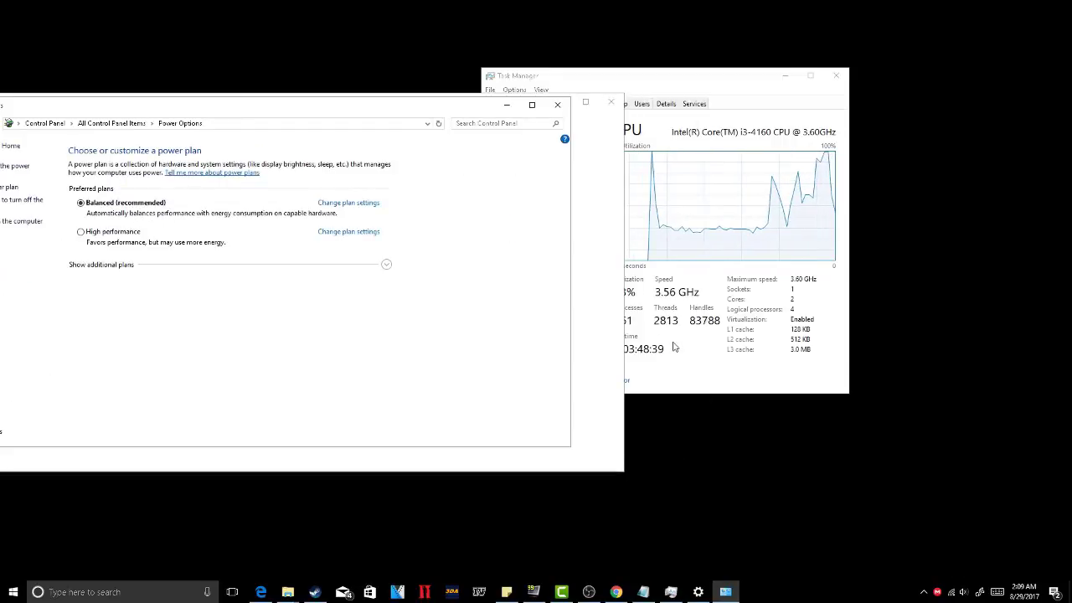
# Bring Task Manager forward and move it to the right side of the screen.
pyautogui.click(676, 347)
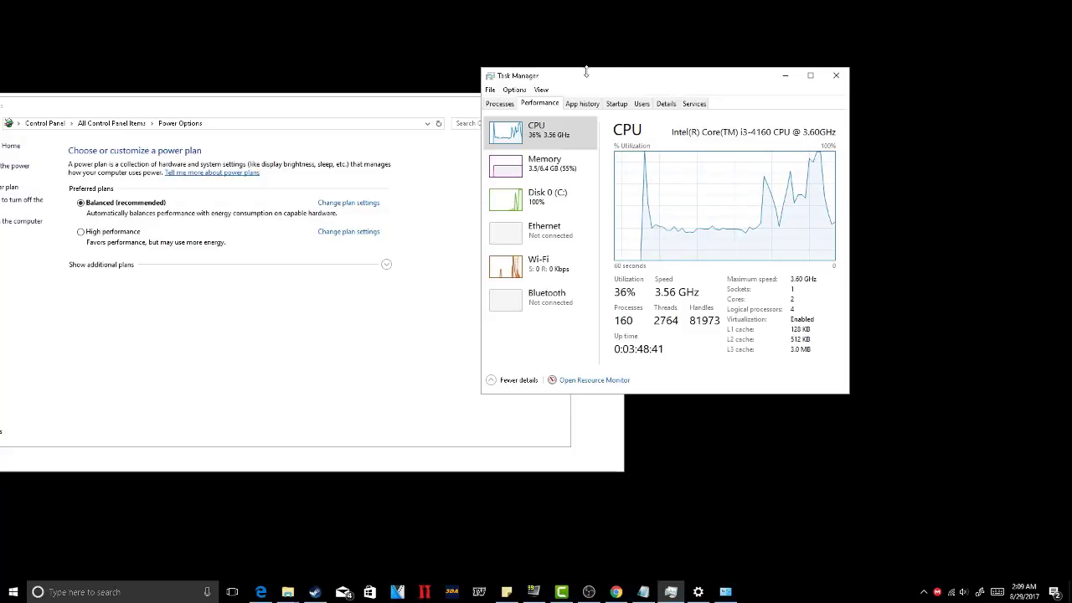
pyautogui.moveTo(598, 75); pyautogui.dragTo(747, 72)
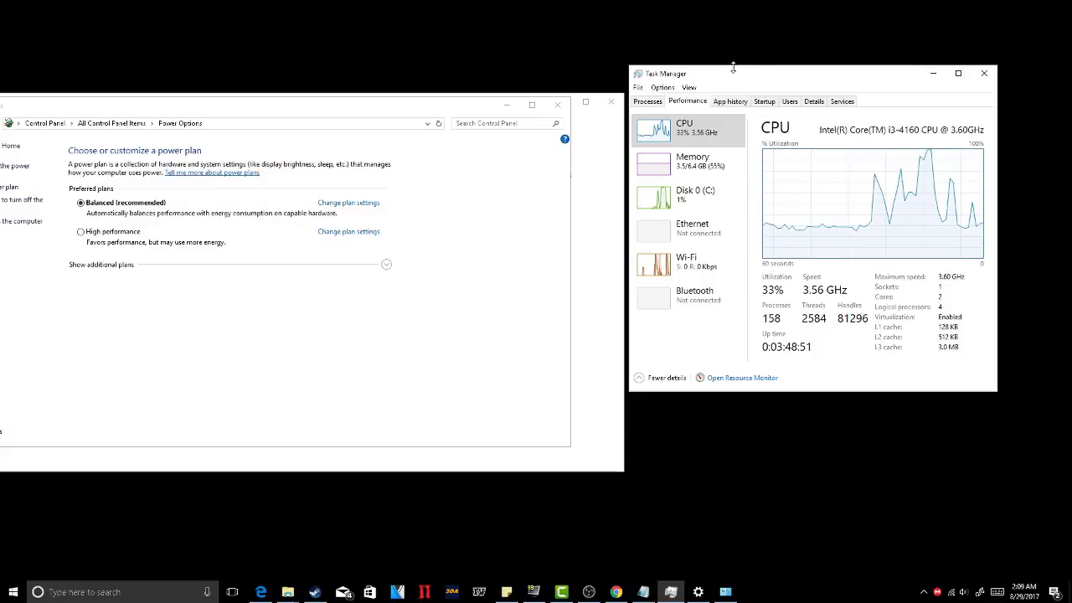
pyautogui.moveTo(732, 72)
pyautogui.mouseDown()
pyautogui.moveTo(744, 80)
pyautogui.moveTo(734, 89)
pyautogui.mouseUp()
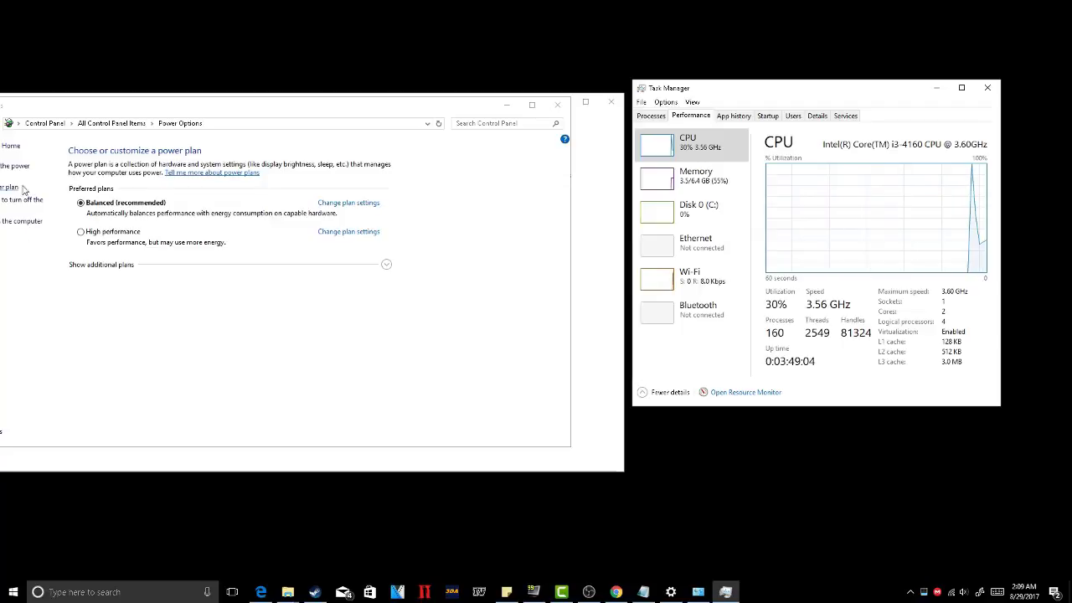
# Select the High performance power plan, then close Power Options and Power & sleep.
pyautogui.click(108, 234)
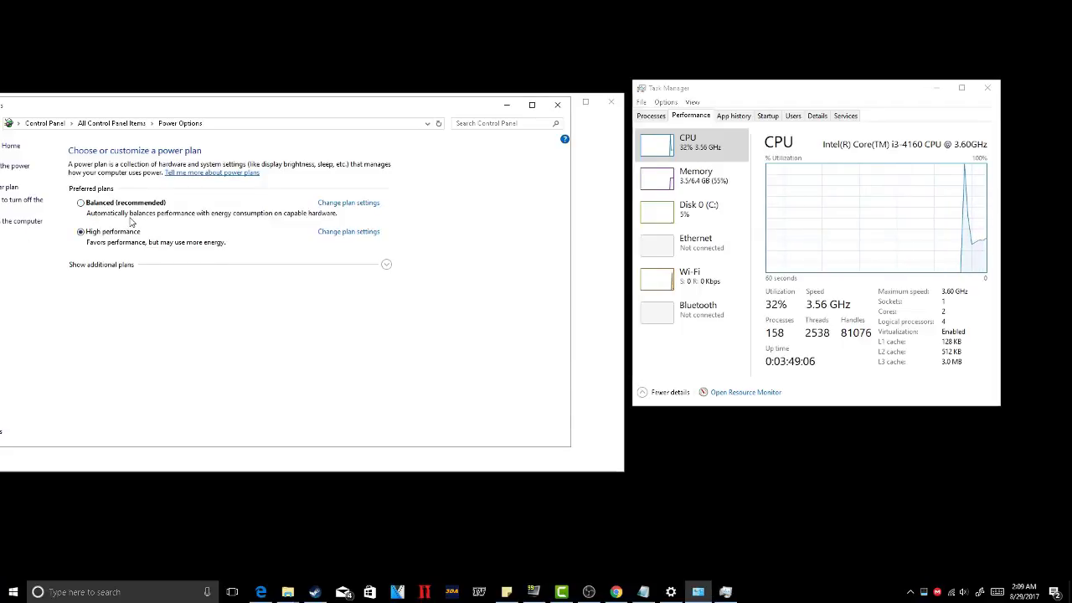
pyautogui.click(128, 208)
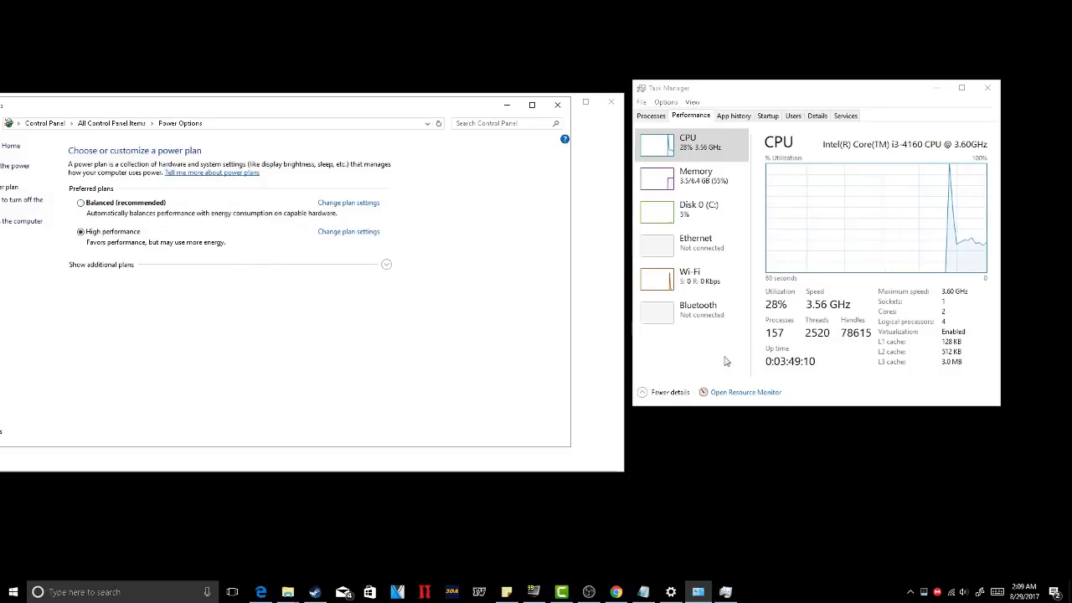
pyautogui.click(558, 106)
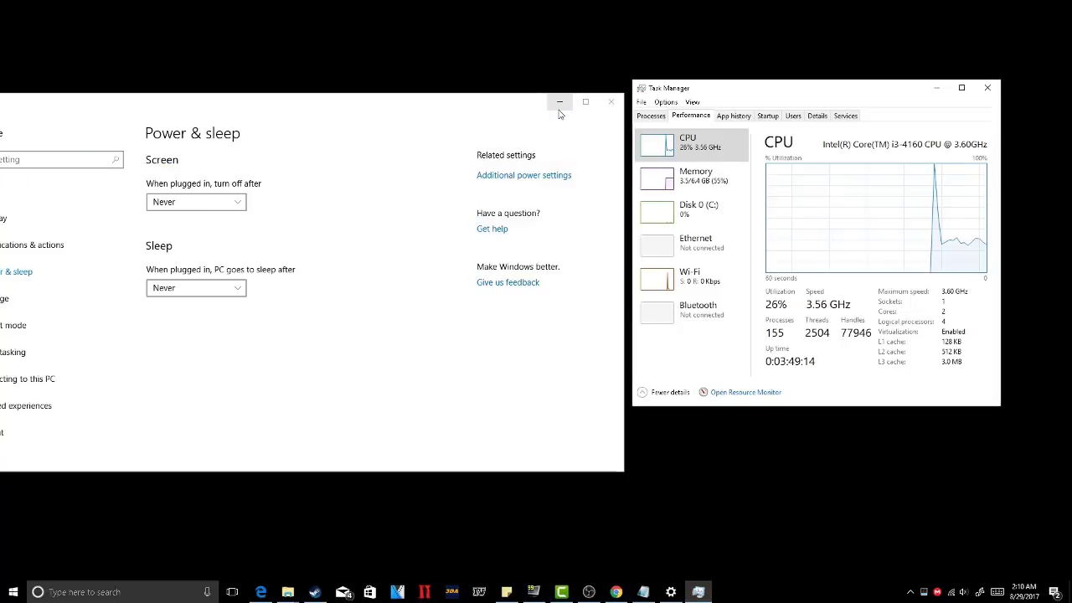
pyautogui.click(611, 101)
# Move the Task Manager window from the right edge to the centre of the screen.
pyautogui.moveTo(740, 91); pyautogui.dragTo(484, 95)
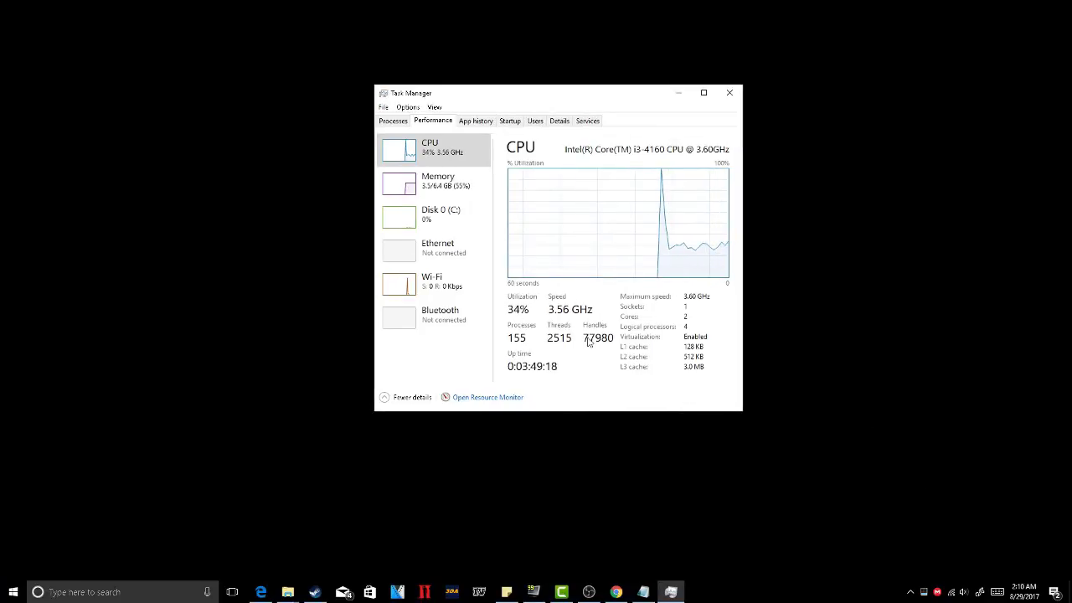
pyautogui.moveTo(550, 95); pyautogui.dragTo(533, 72)
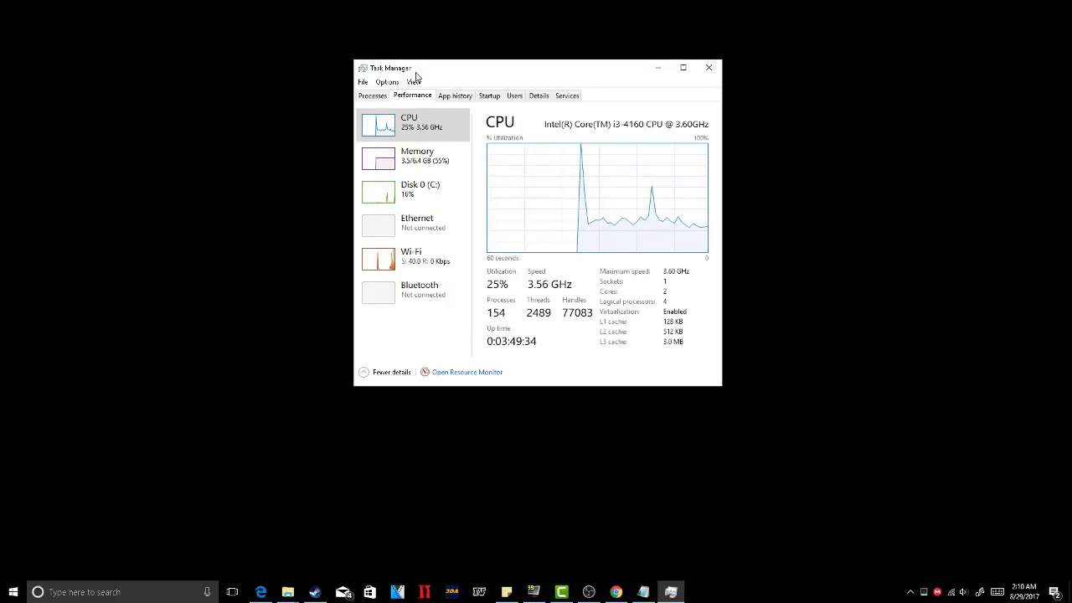
pyautogui.moveTo(415, 73)
pyautogui.mouseDown()
pyautogui.moveTo(460, 79)
pyautogui.moveTo(390, 105)
pyautogui.moveTo(411, 73)
pyautogui.moveTo(424, 73)
pyautogui.mouseUp()
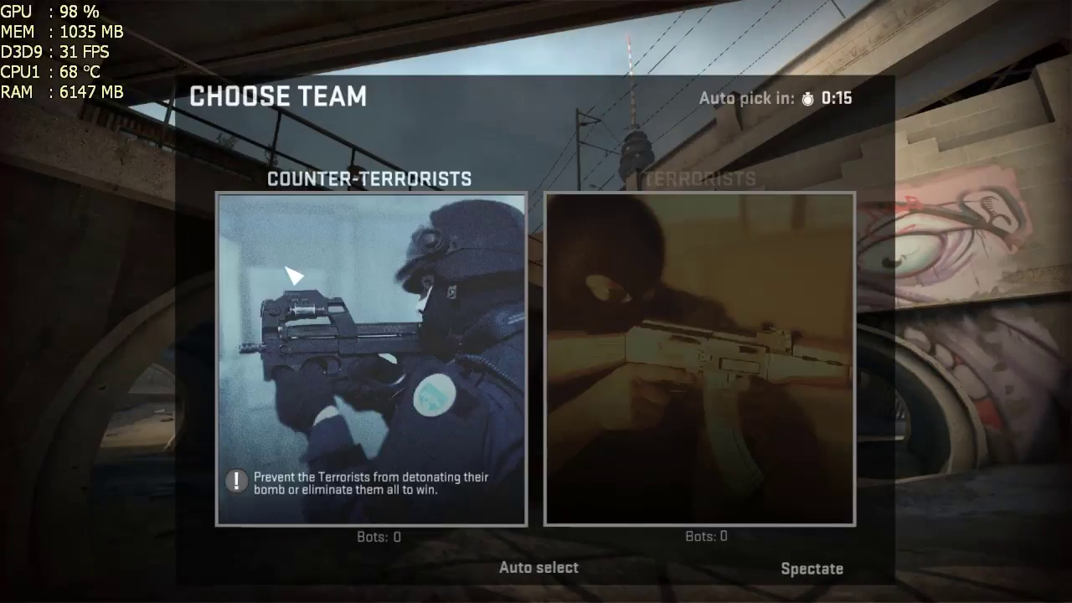
# Join the Counter-Terrorist team, then open Video Settings under Help & Options.
pyautogui.click(294, 277)
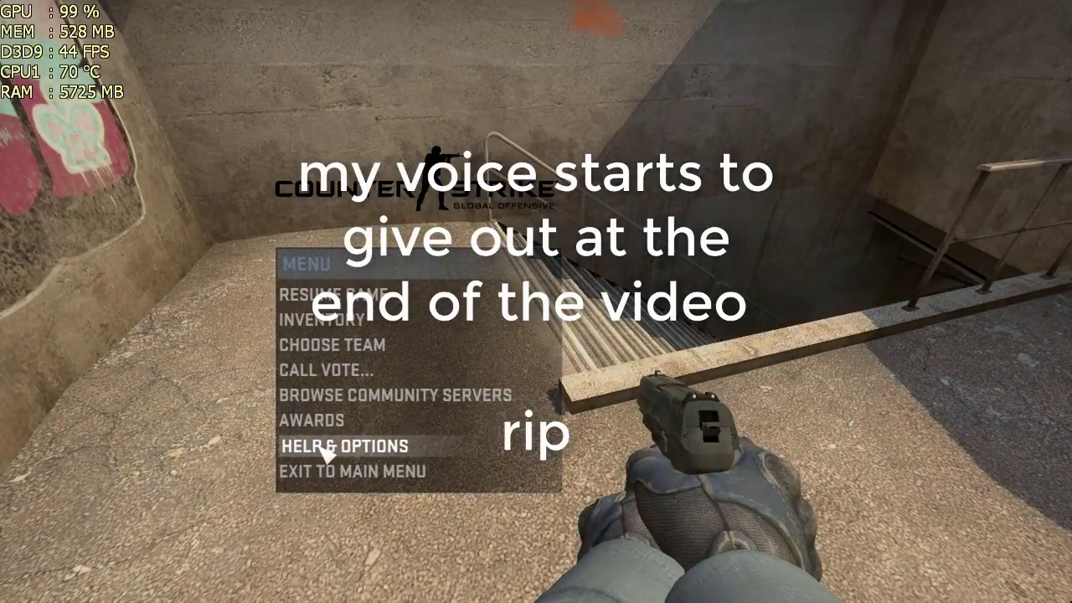
pyautogui.click(335, 448)
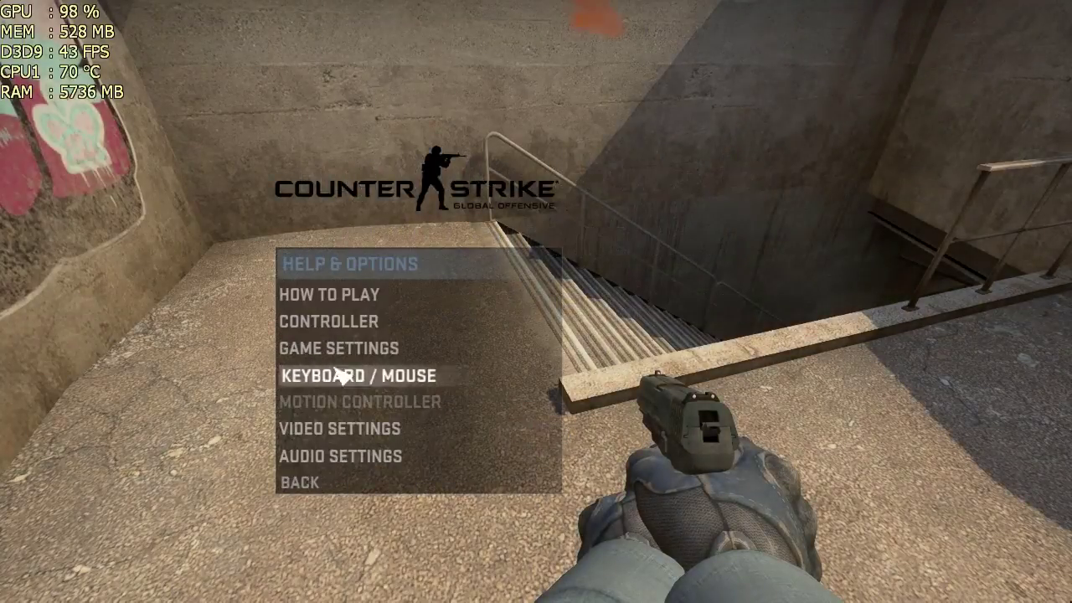
pyautogui.click(333, 431)
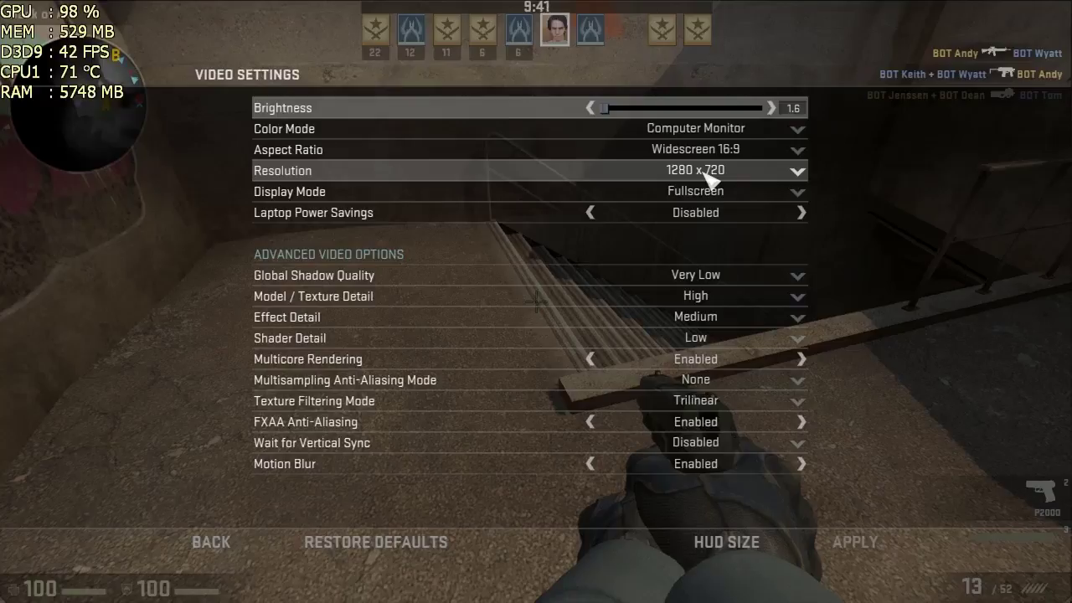
# Keep 1280 x 720 resolution and High model/texture detail, set Medium effect detail, and resume play.
pyautogui.click(737, 186)
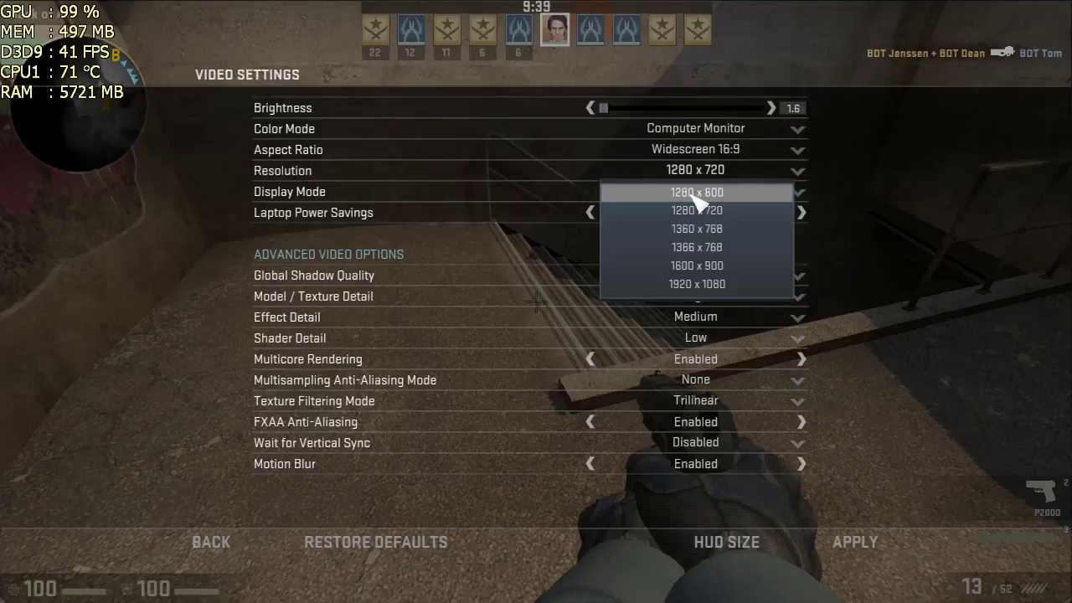
pyautogui.click(699, 210)
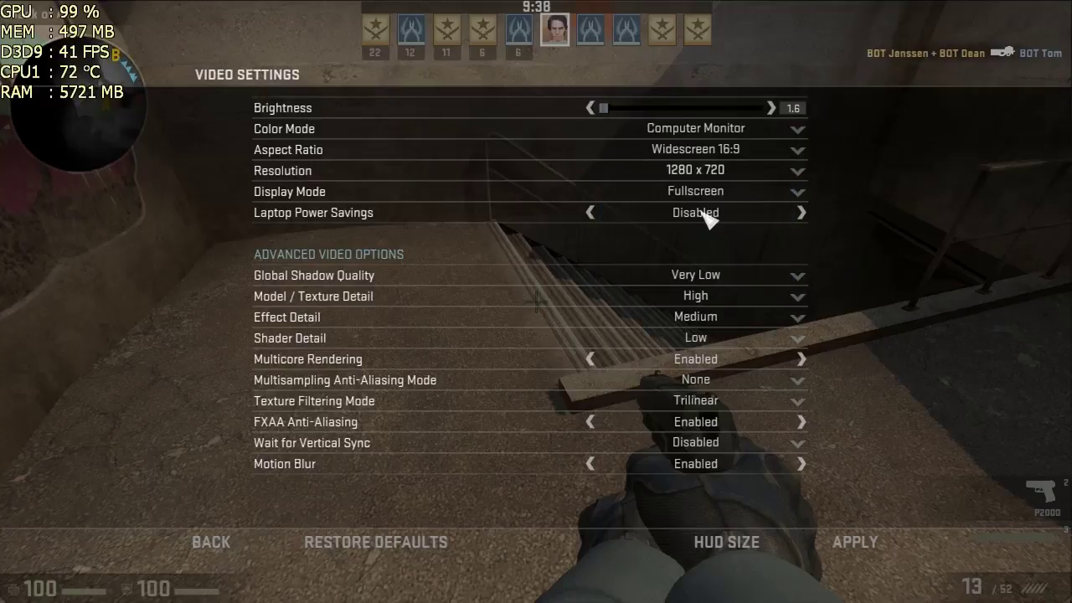
pyautogui.click(722, 298)
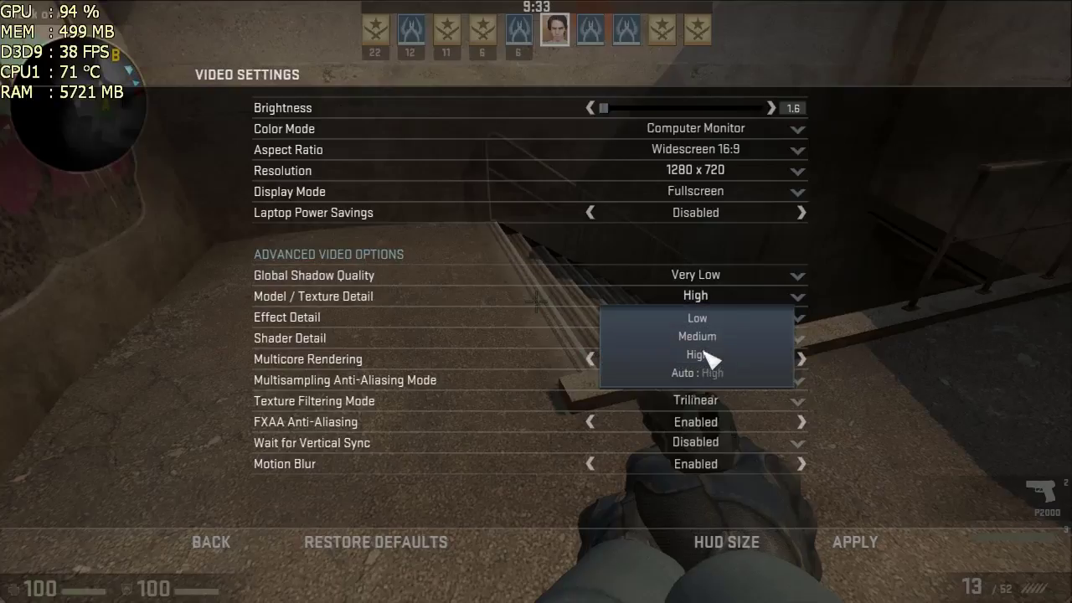
pyautogui.click(706, 352)
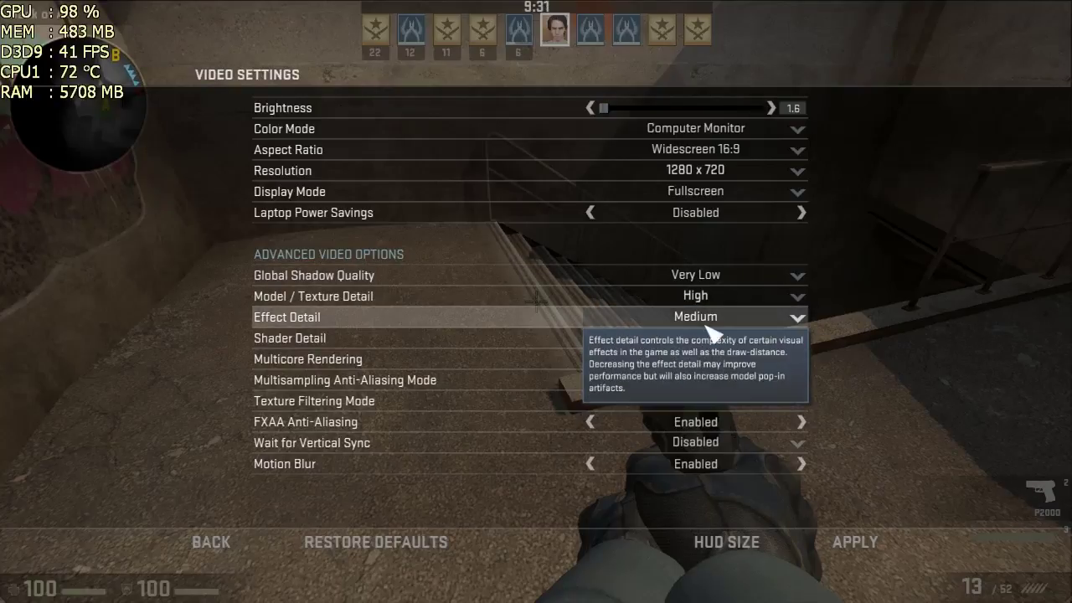
pyautogui.click(714, 327)
pyautogui.click(709, 357)
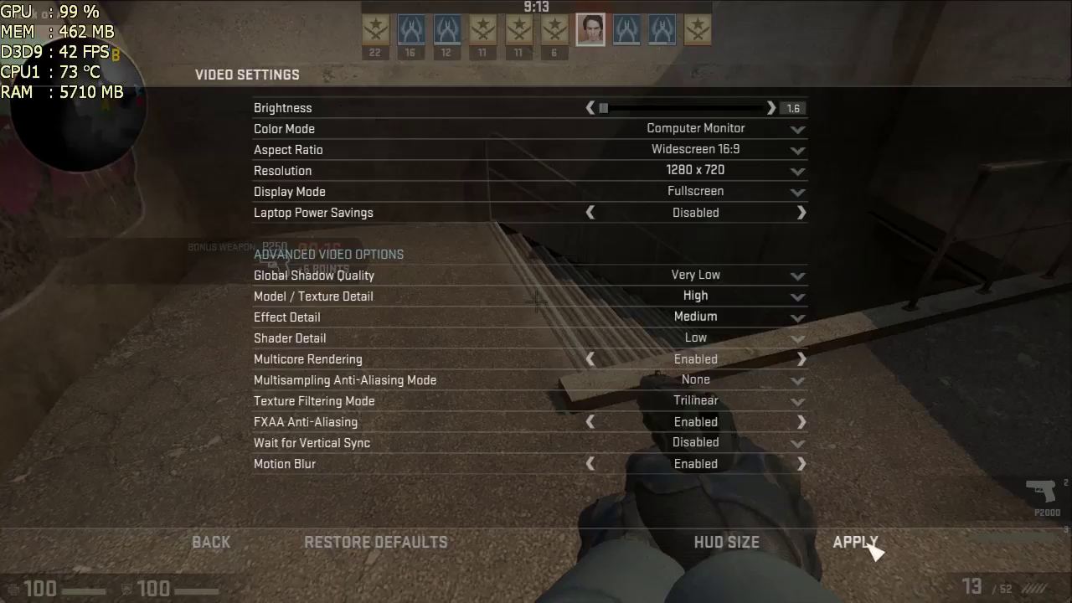
pyautogui.press('Escape')
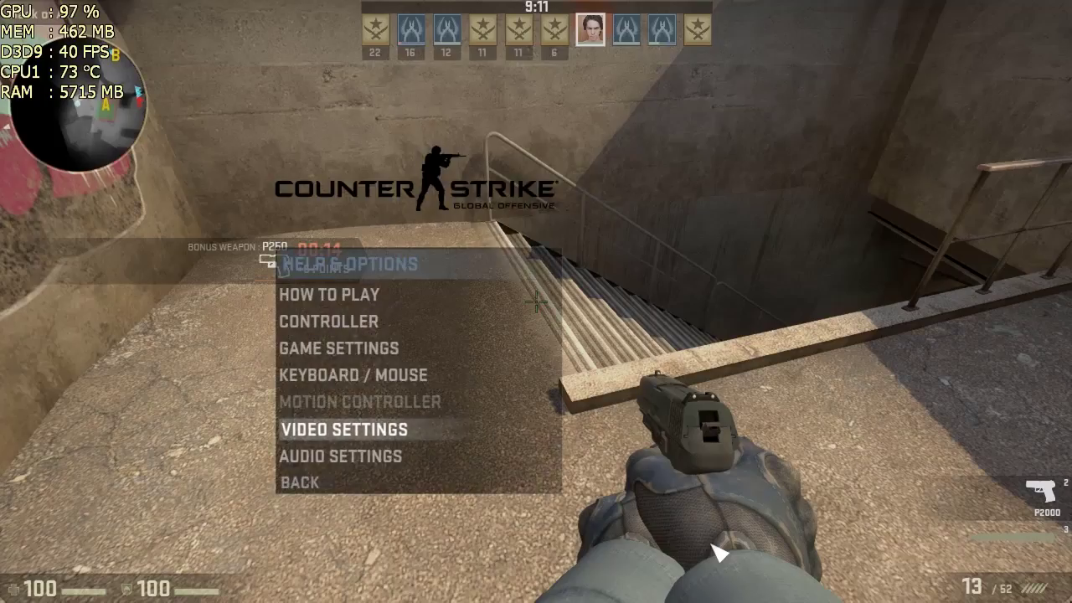
pyautogui.press('Escape')
pyautogui.press('Escape')
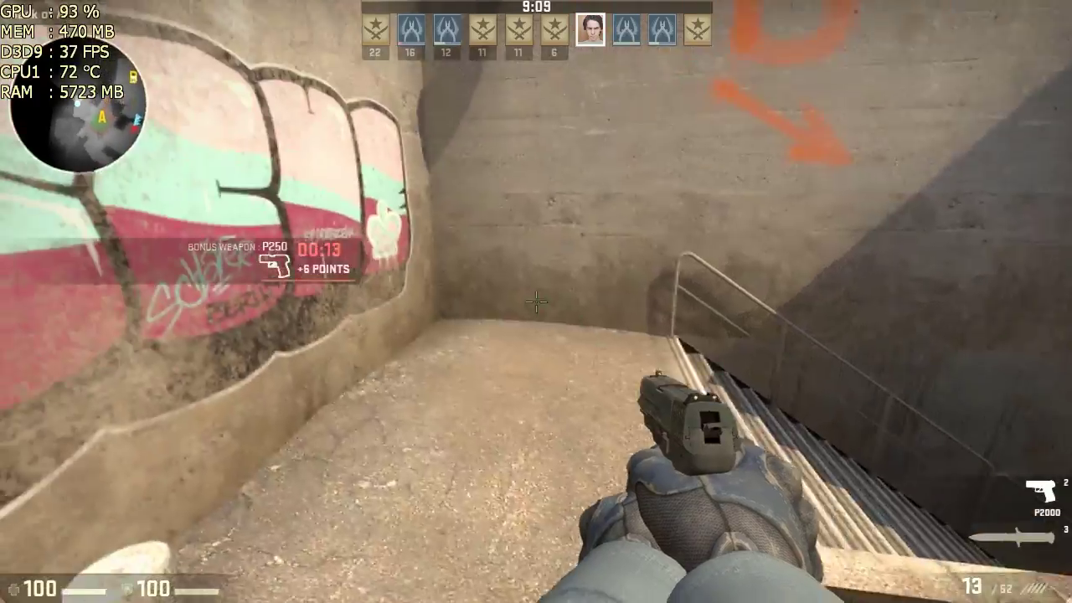